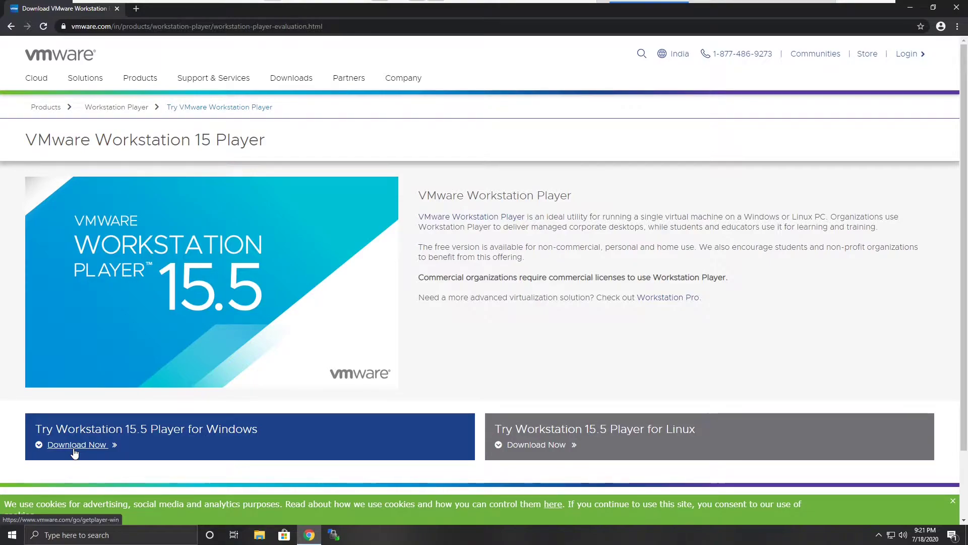
- Launch the VMware Workstation Player installer from the Downloads folder and allow it to make changes
click(916, 6)
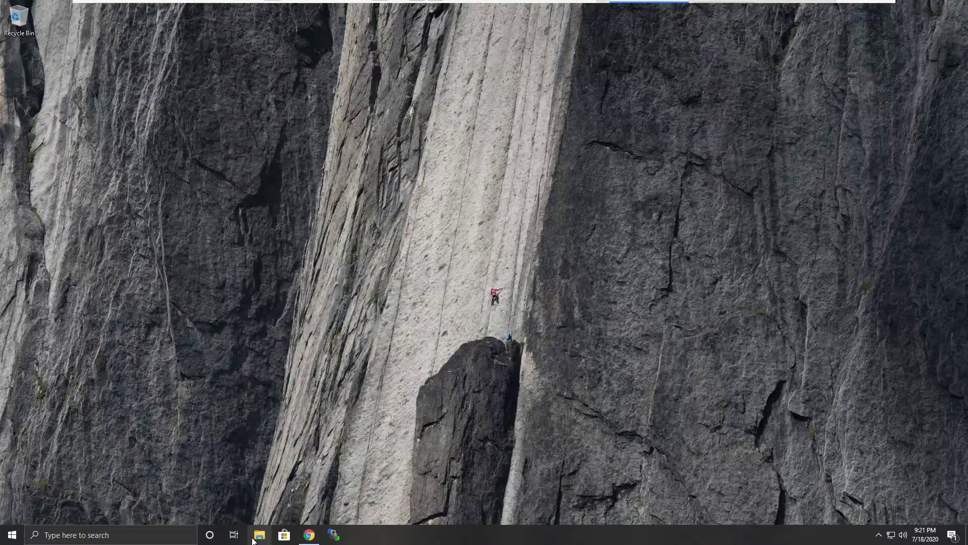
click(258, 535)
click(362, 168)
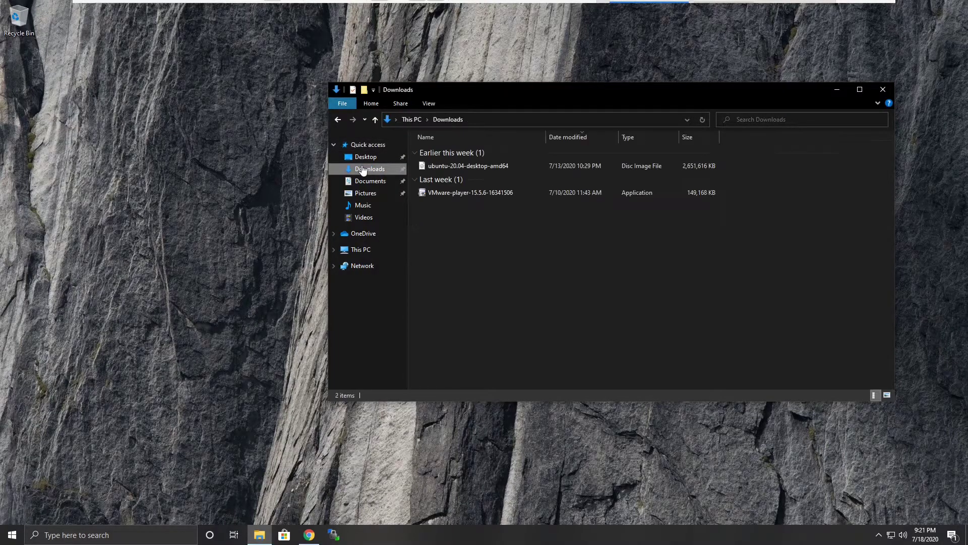
double_click(473, 195)
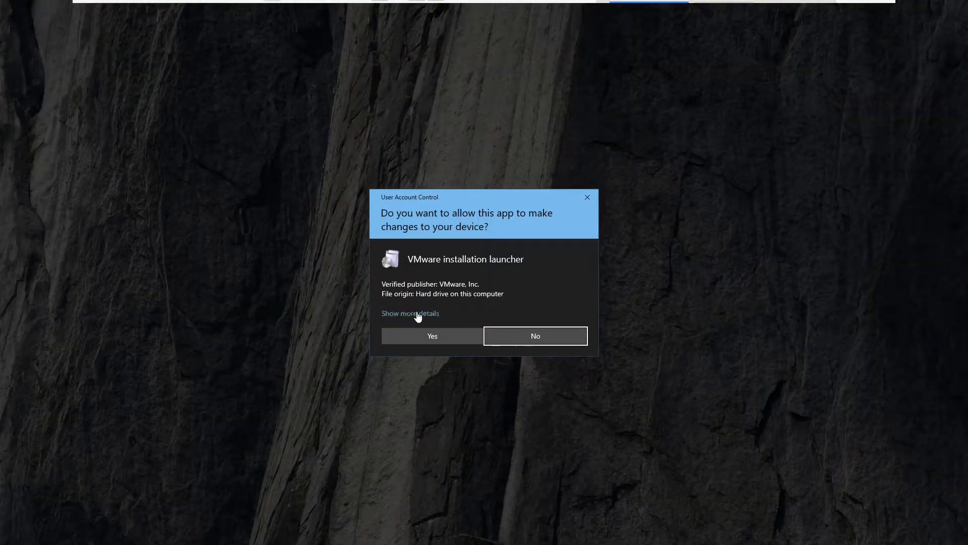
click(422, 338)
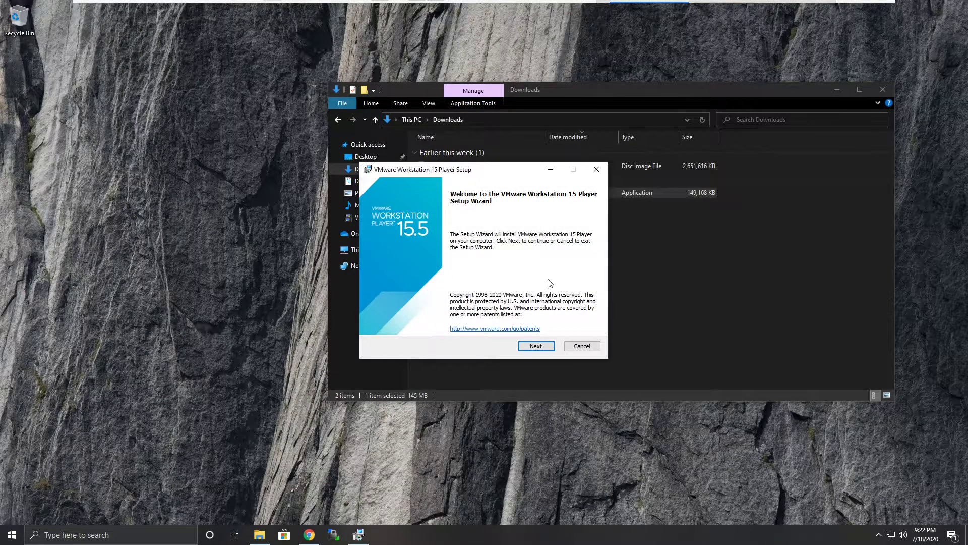
- Start the setup wizard and accept the license agreement
click(535, 346)
click(399, 325)
key(Return)
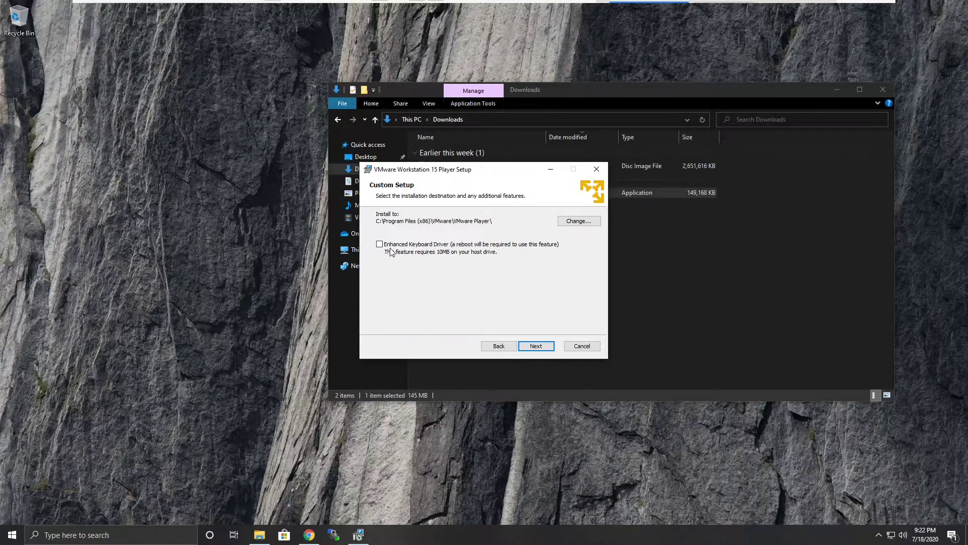
- Enable the Enhanced Keyboard Driver and turn off checking for product updates on startup
click(381, 244)
click(536, 346)
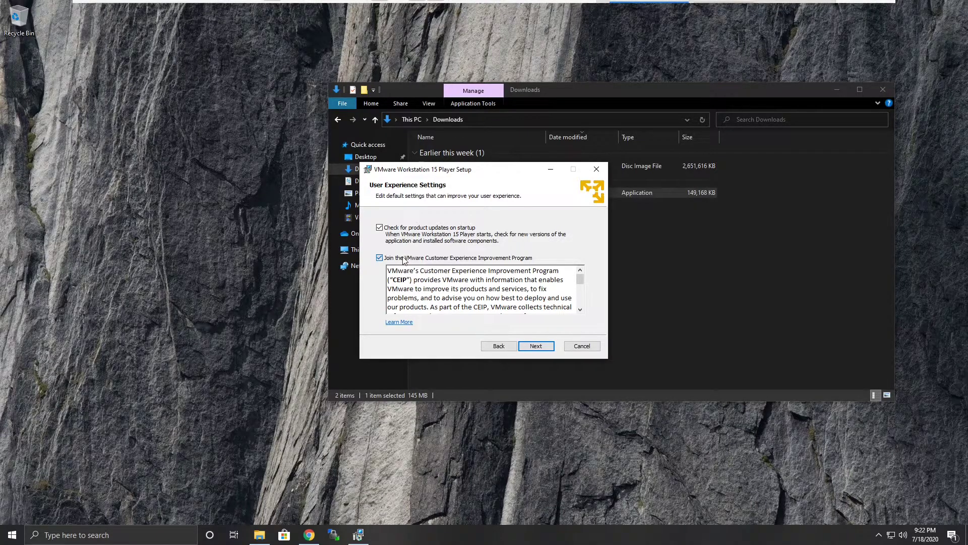
click(379, 228)
click(534, 346)
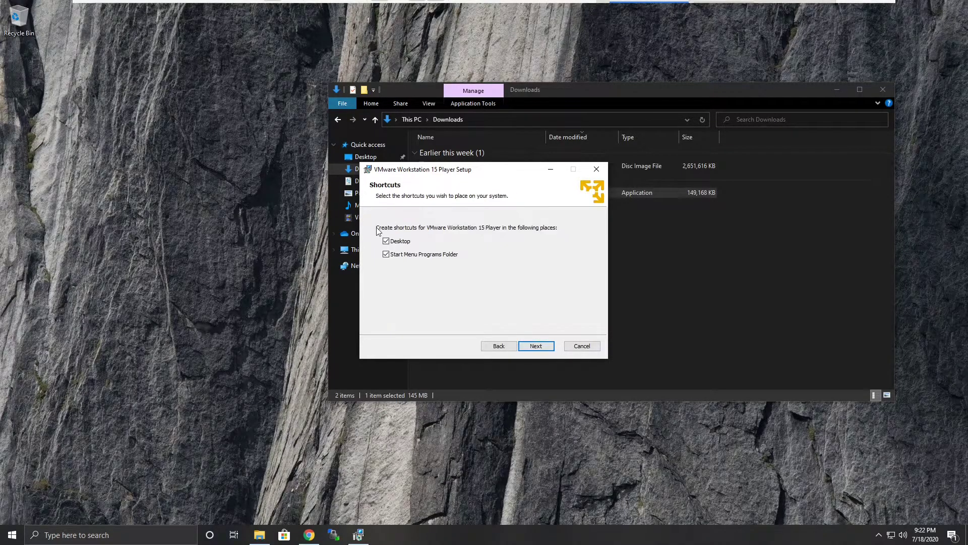
- Keep the Desktop and Start Menu shortcuts, install the Player, and finish the setup wizard
click(536, 346)
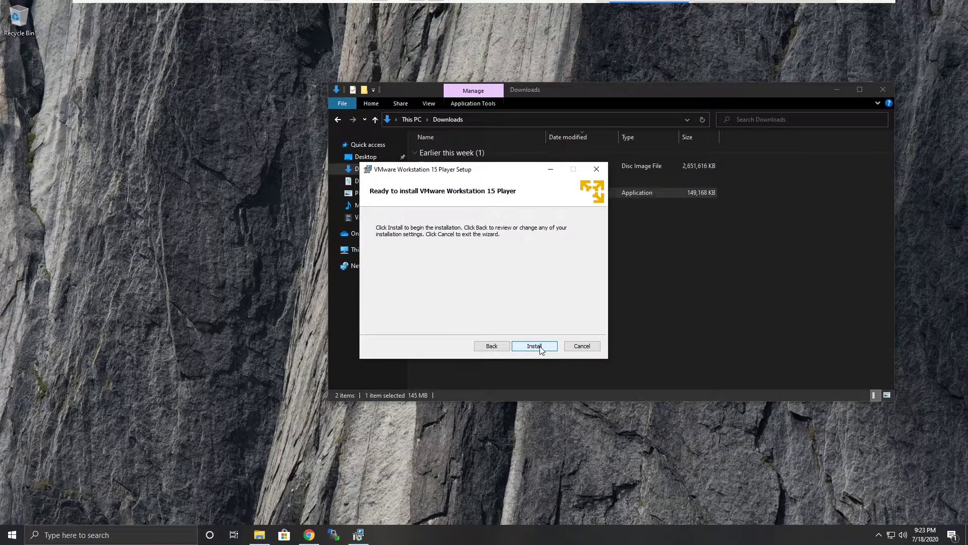
click(536, 347)
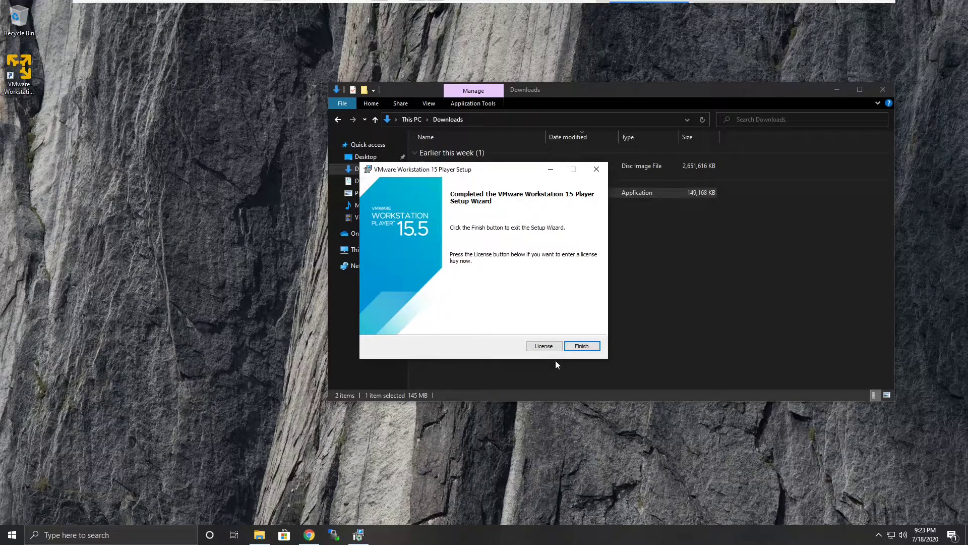
click(588, 347)
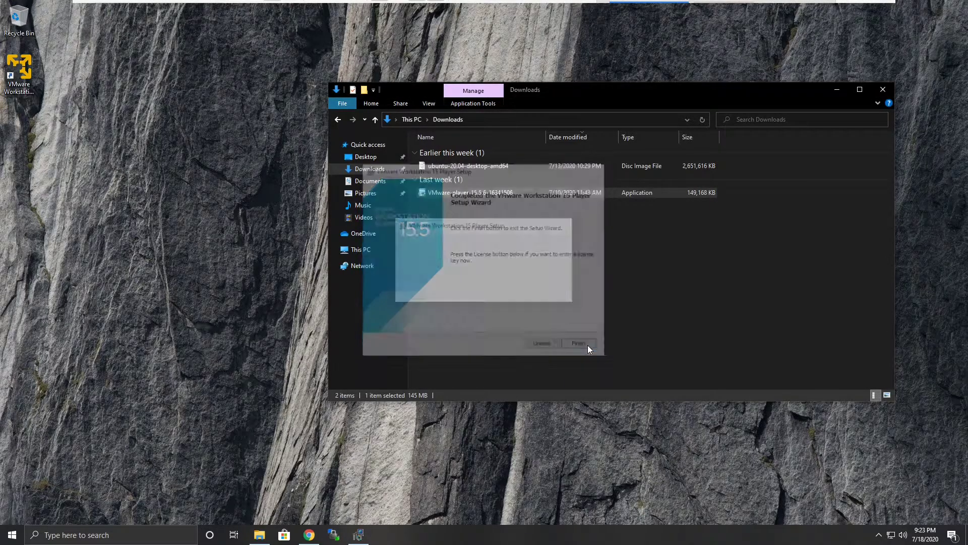
- Close File Explorer and choose to restart the system now
click(883, 90)
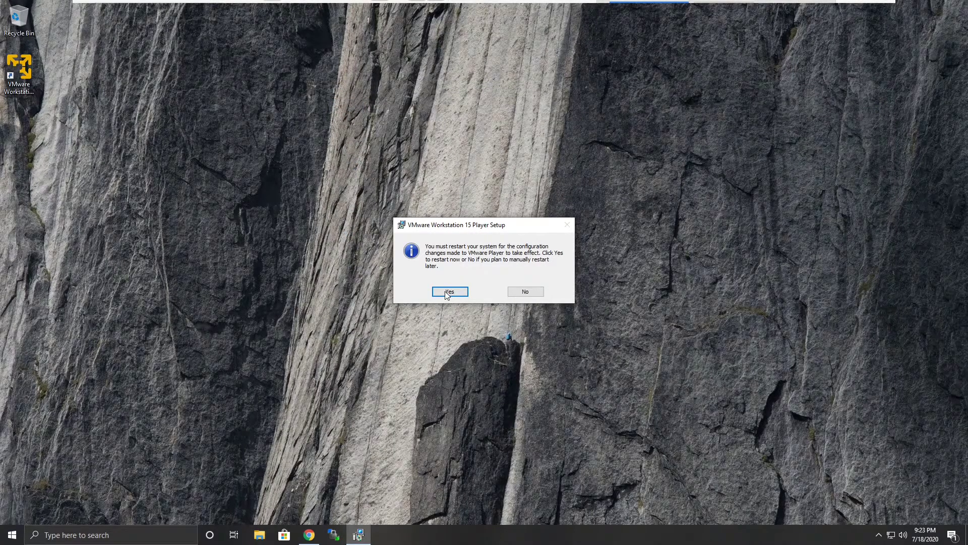
click(448, 292)
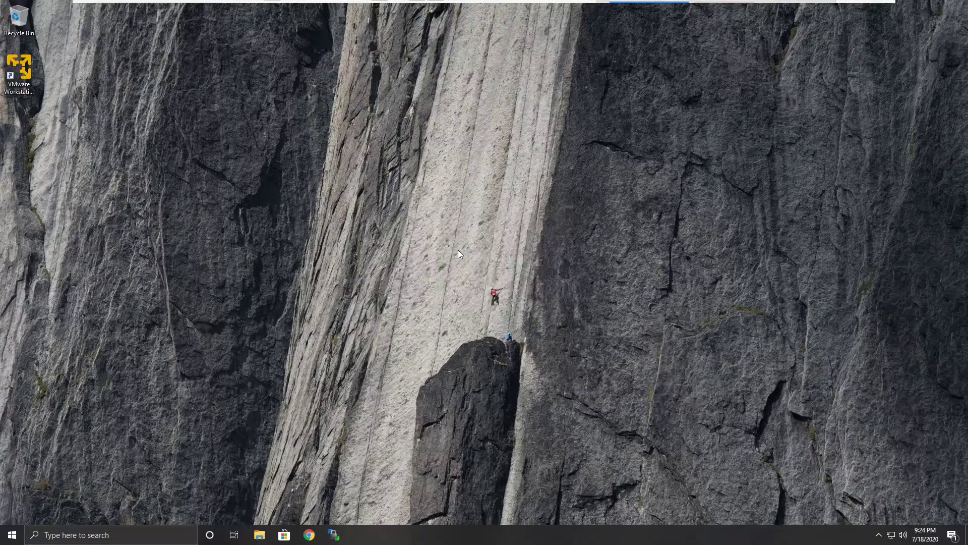
- Launch VMware Workstation 15 Player and keep it for free non-commercial use
click(17, 93)
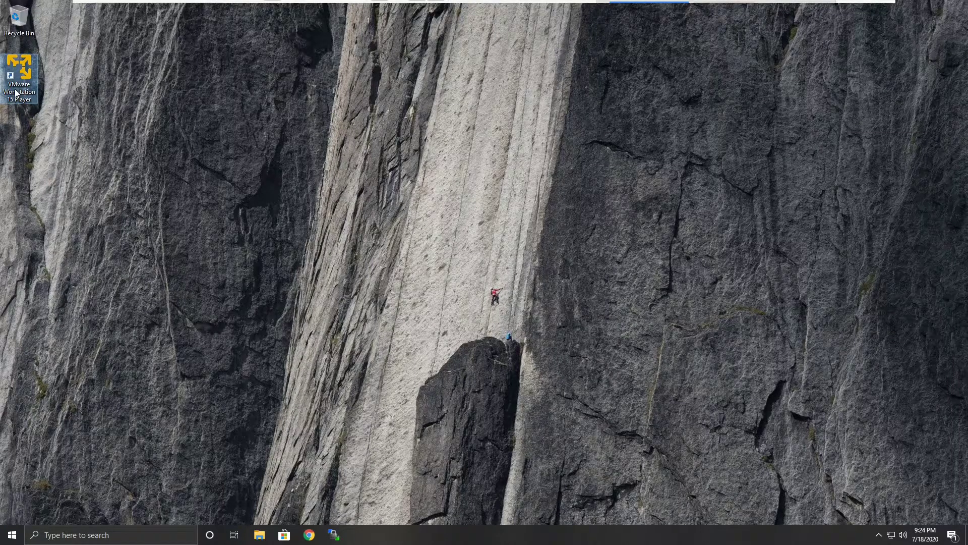
double_click(17, 94)
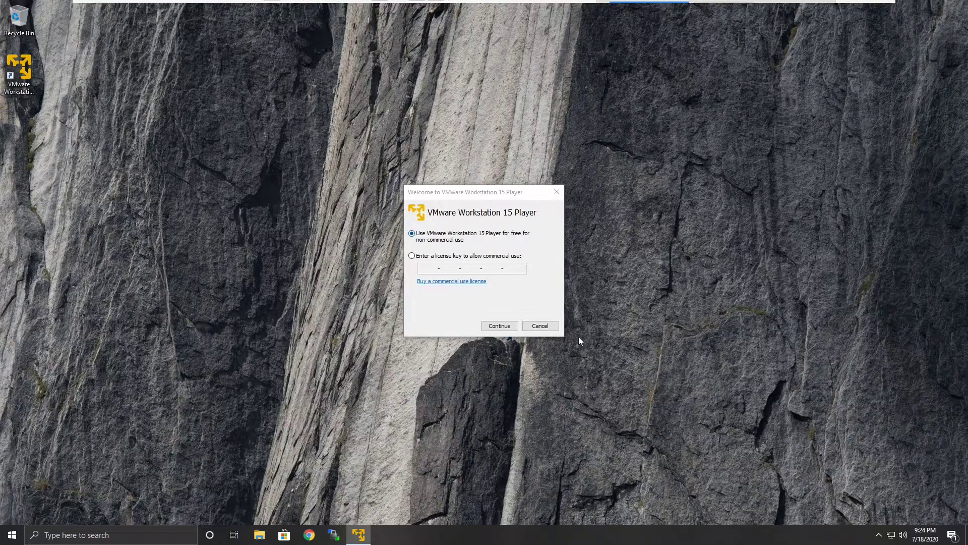
click(492, 327)
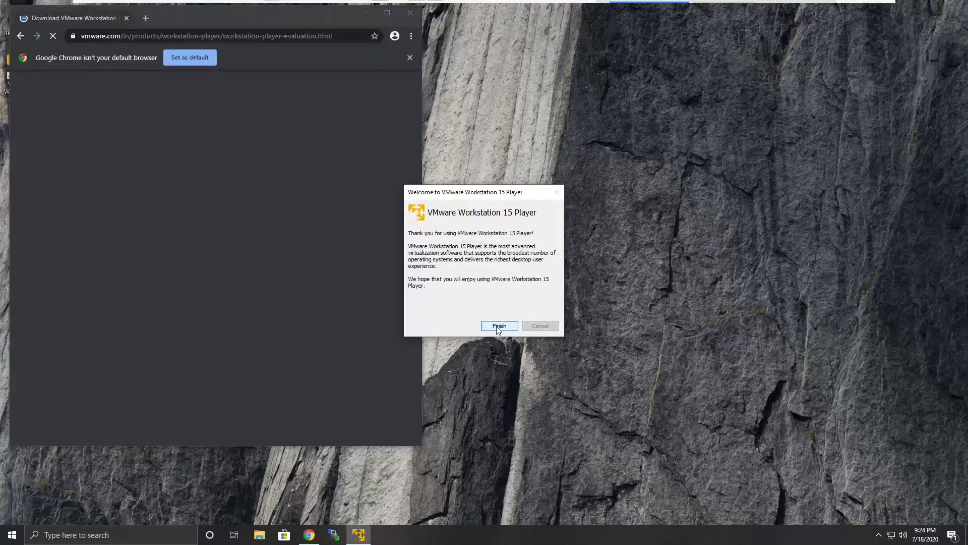
click(495, 326)
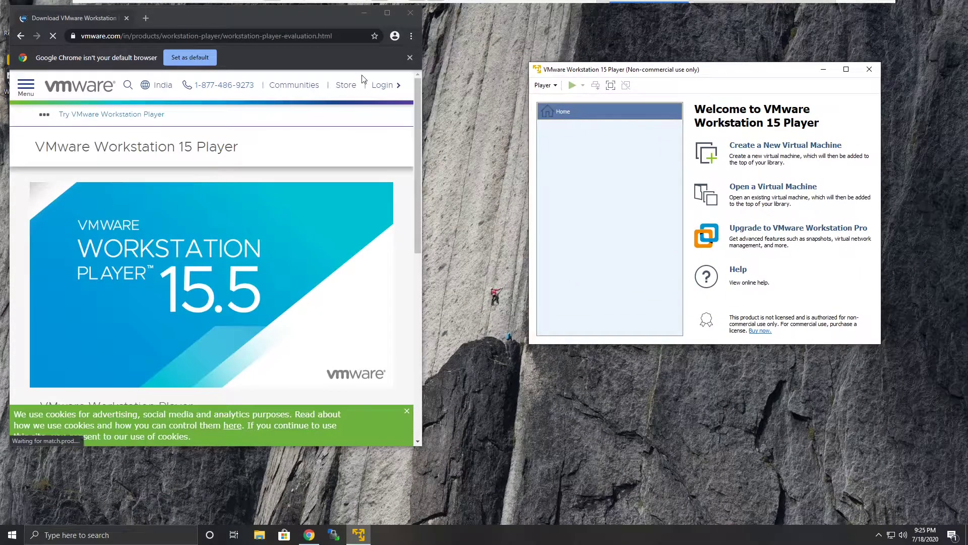
- Start and cancel a download of Ubuntu Desktop 20.04 LTS from ubuntu.com found via a web search
click(386, 17)
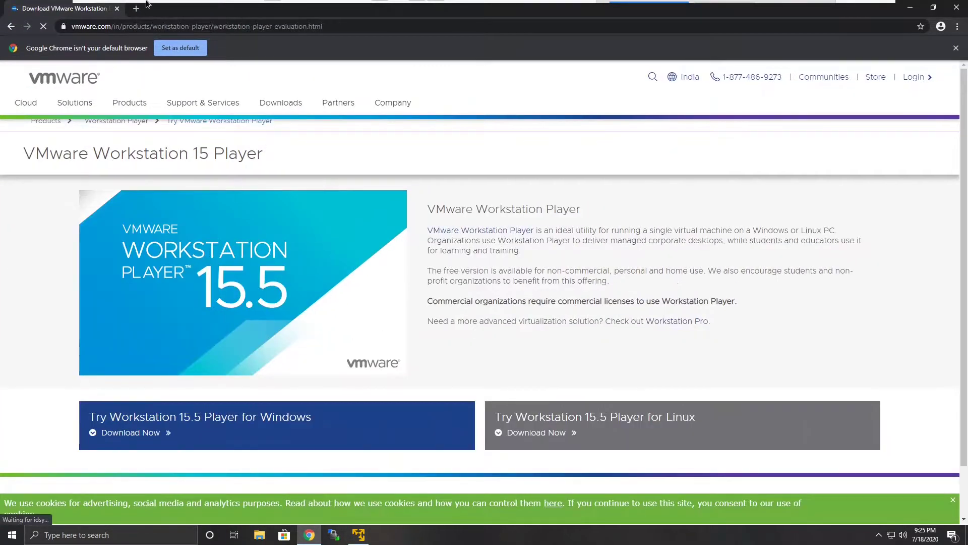
click(143, 30)
text(ub)
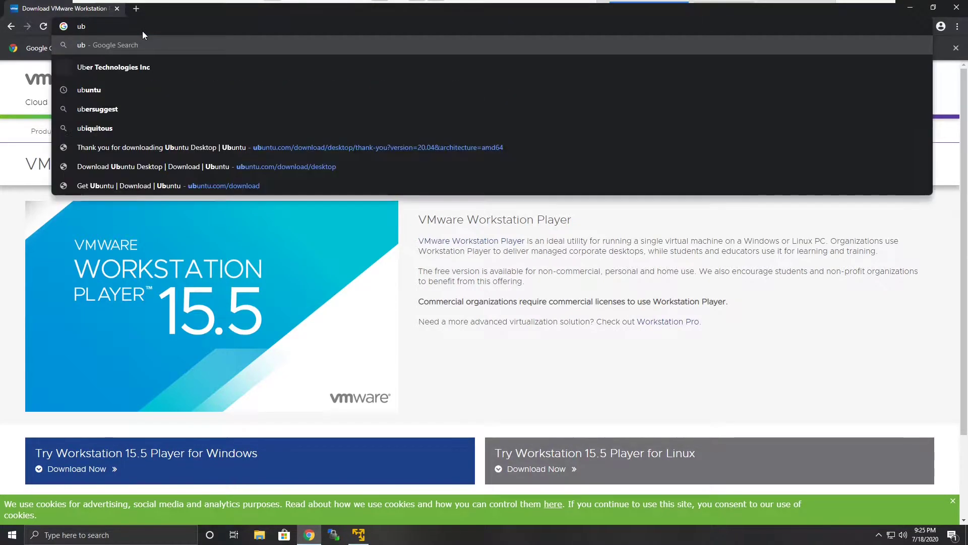
key(Down)
key(Down)
key(Return)
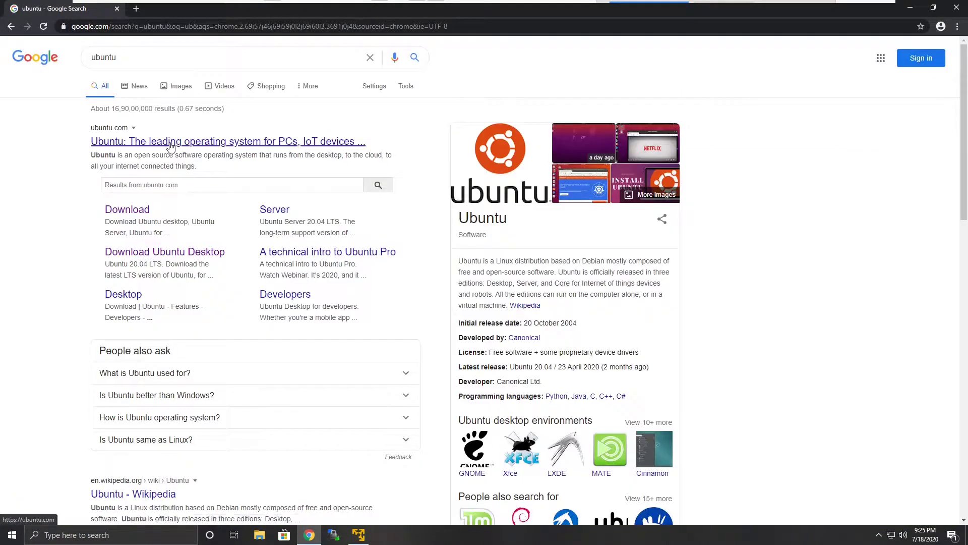
click(204, 119)
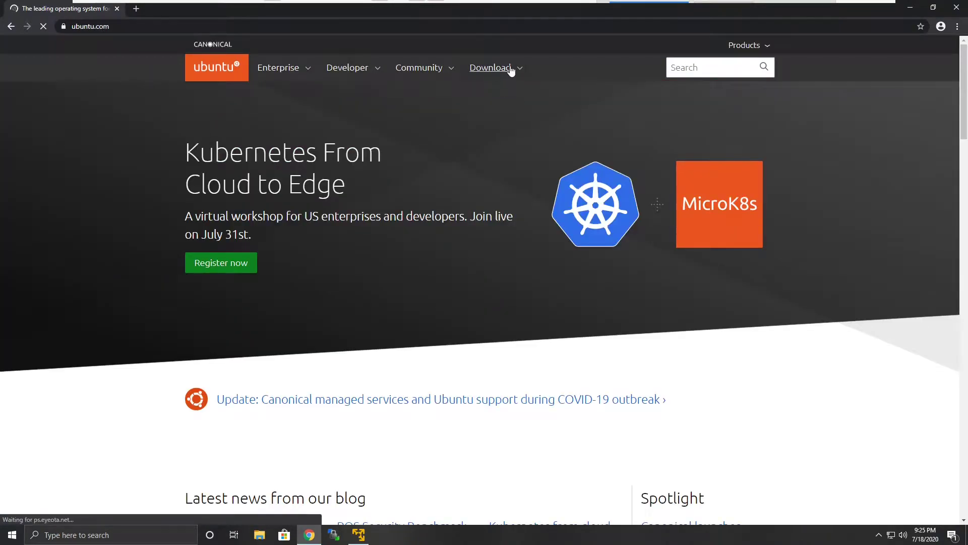
click(515, 70)
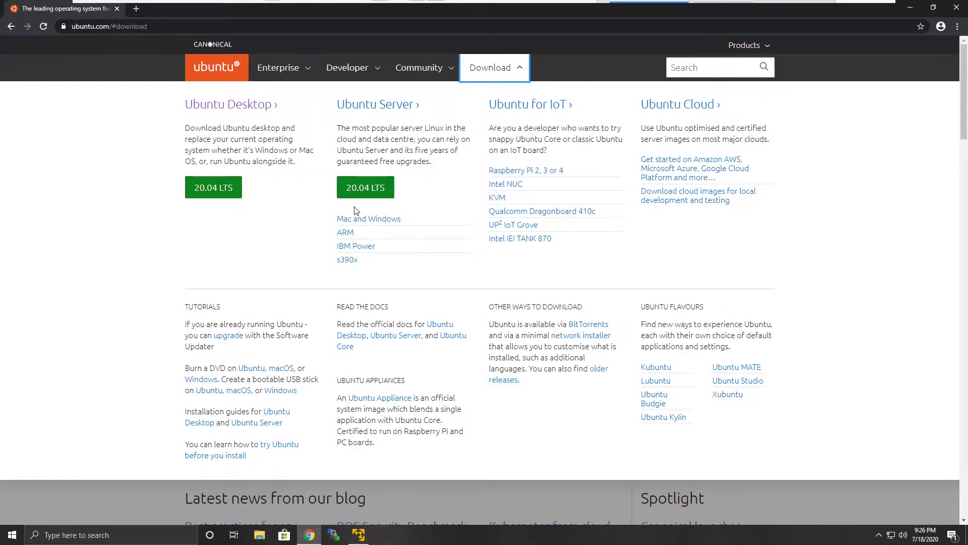
click(207, 195)
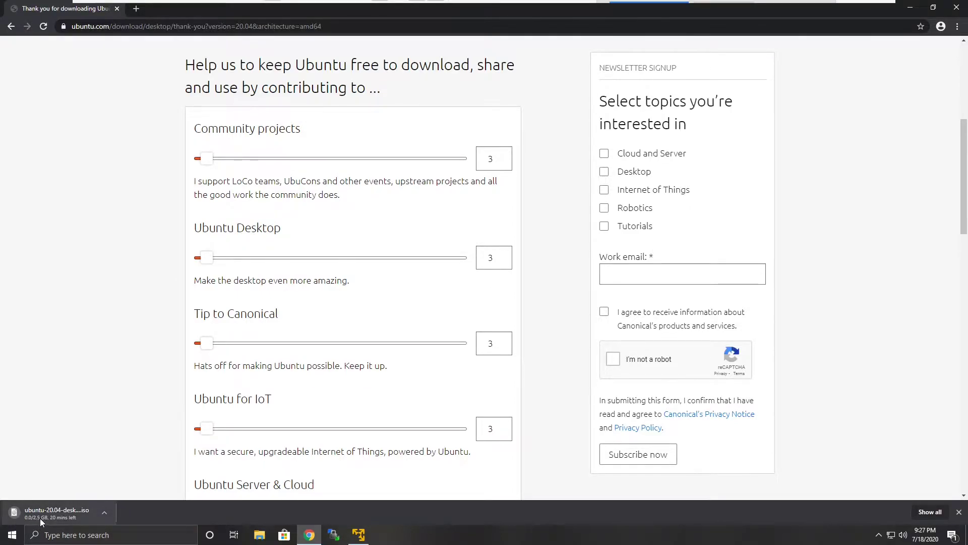
click(106, 514)
click(122, 498)
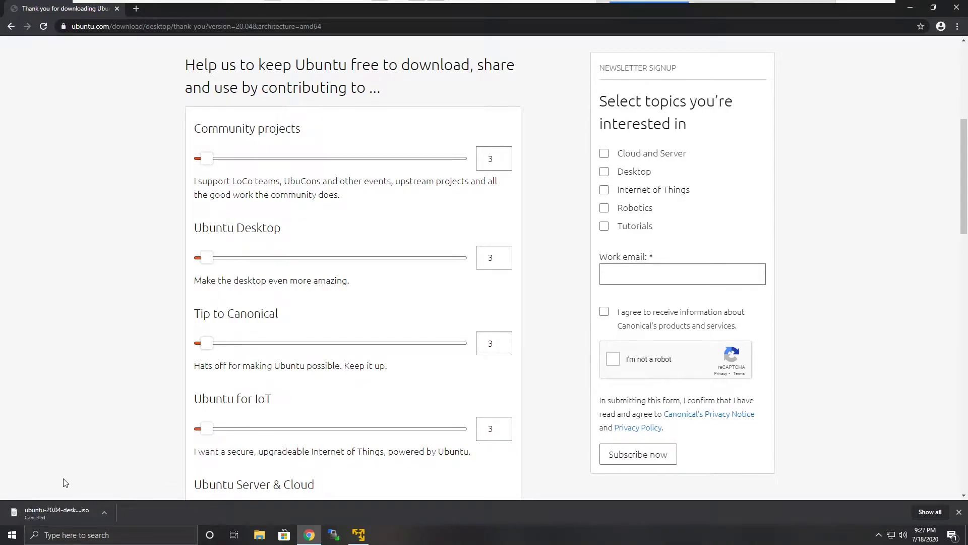
scroll(68, 454, up, 2)
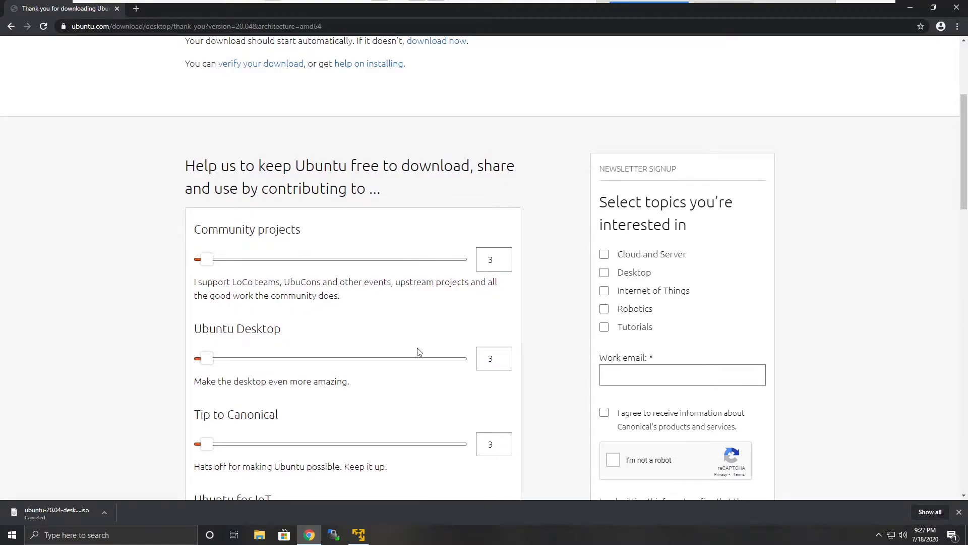
scroll(418, 351, down, 7)
scroll(417, 351, up, 7)
scroll(401, 277, down, 13)
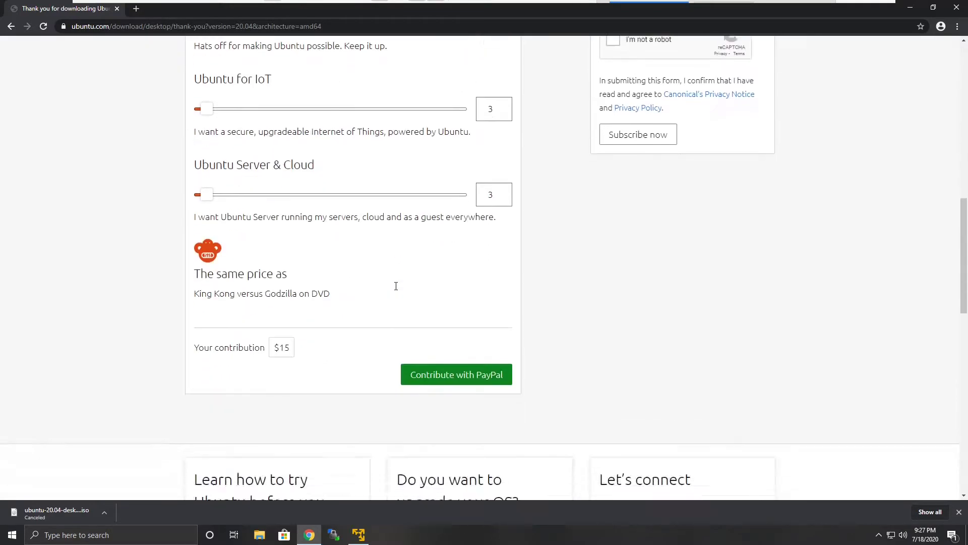
- Minimize the browser and open the New Virtual Machine wizard in VMware Player
click(911, 9)
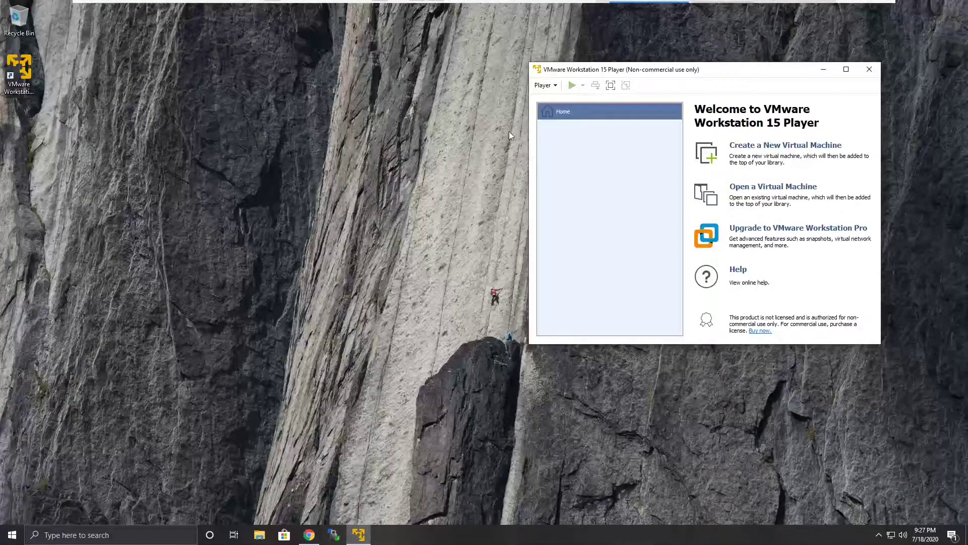
drag(644, 70, 545, 160)
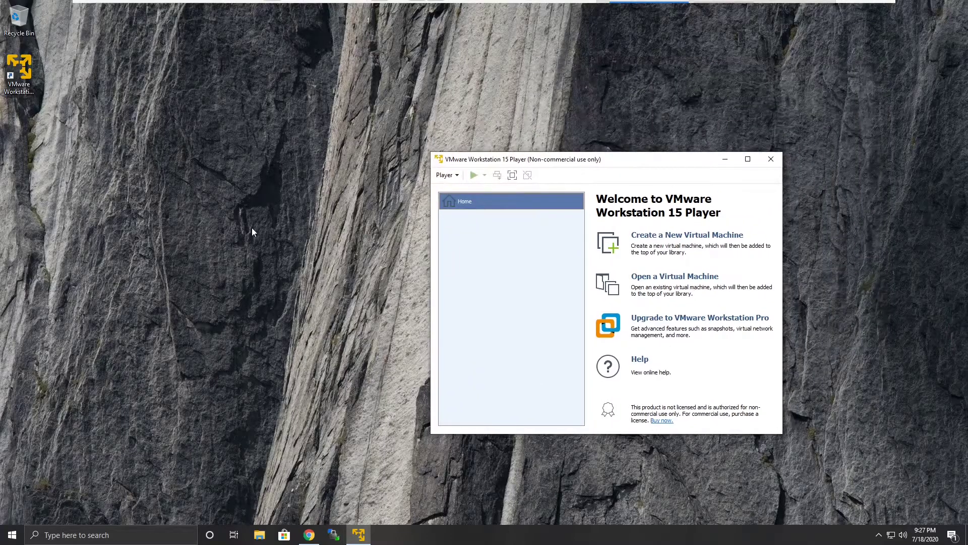
click(444, 177)
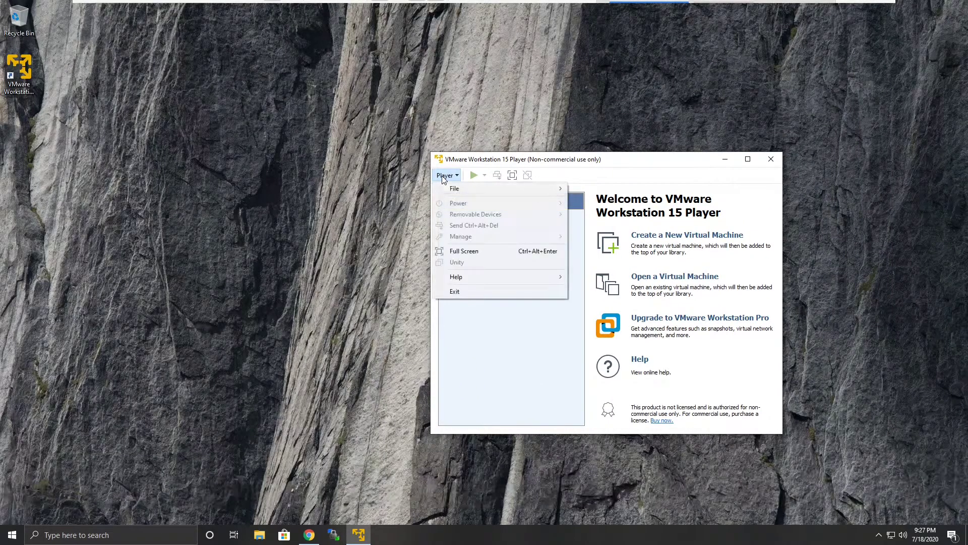
mouse_move(485, 193)
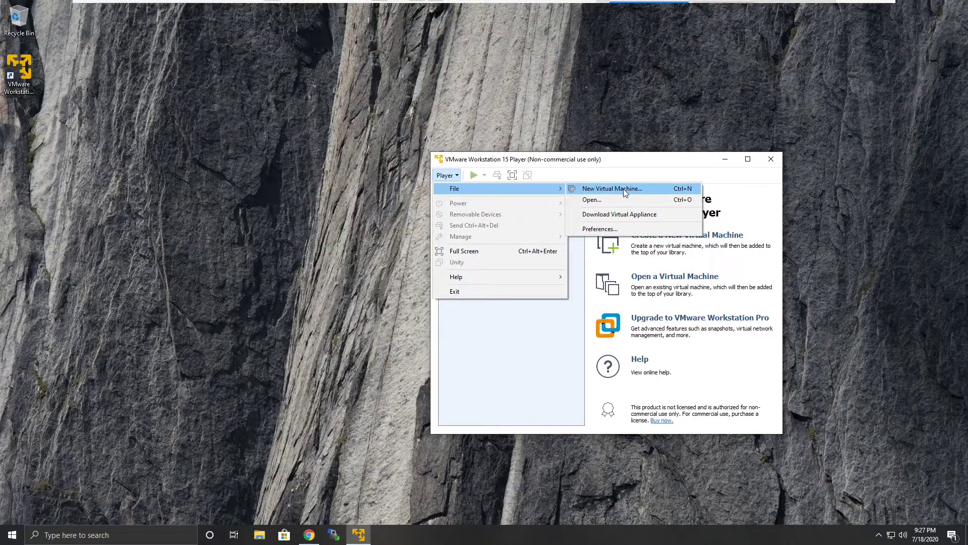
click(623, 188)
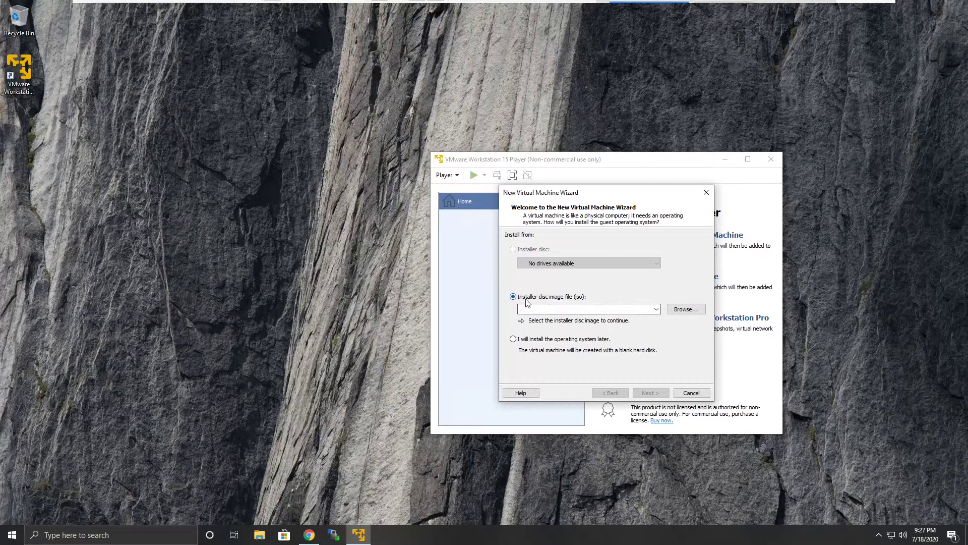
- Choose the ubuntu-20.04-desktop-amd64 ISO from Downloads as the installer disc image and continue
click(686, 310)
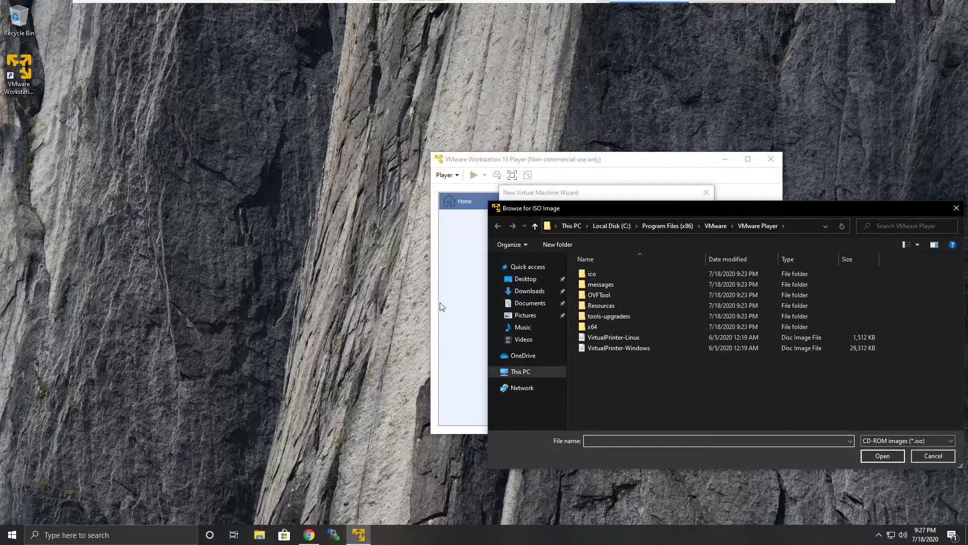
click(530, 290)
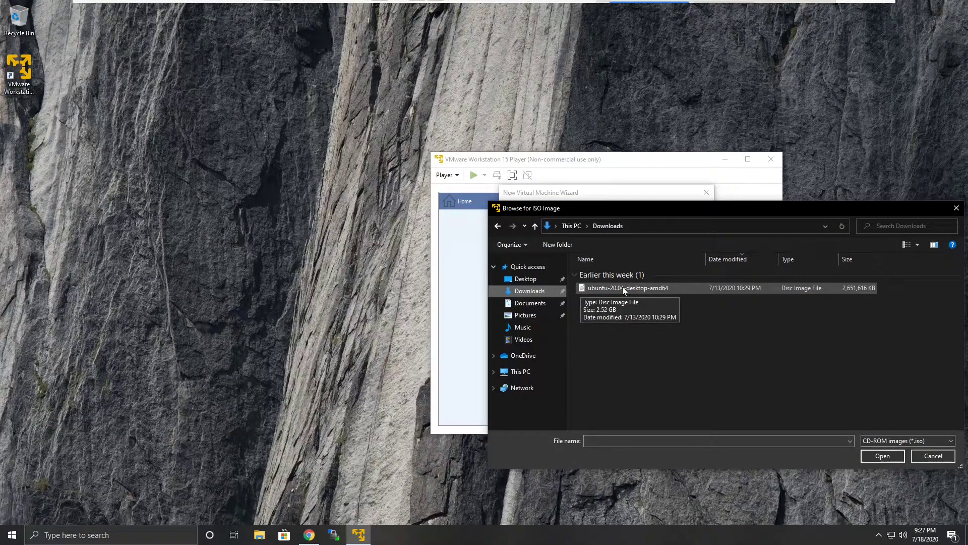
click(622, 288)
click(882, 456)
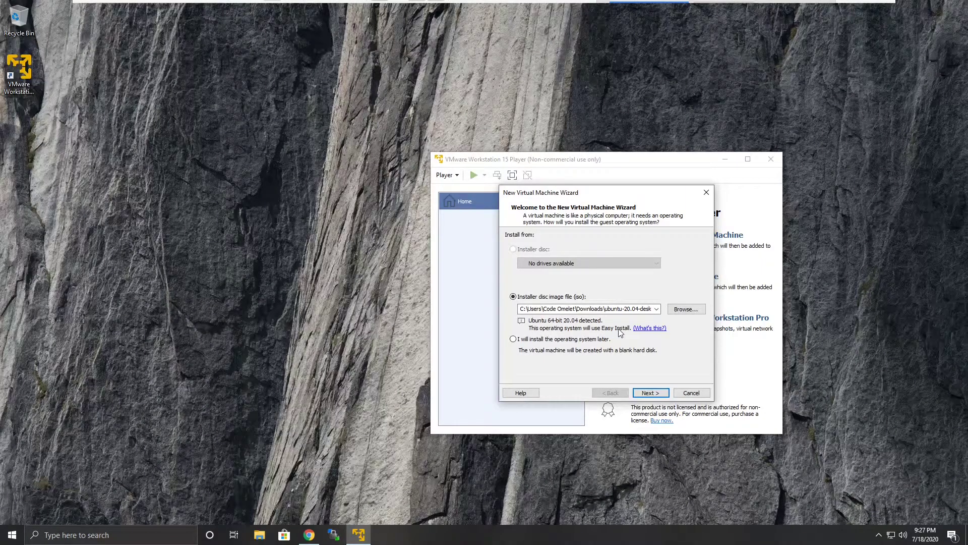
click(652, 393)
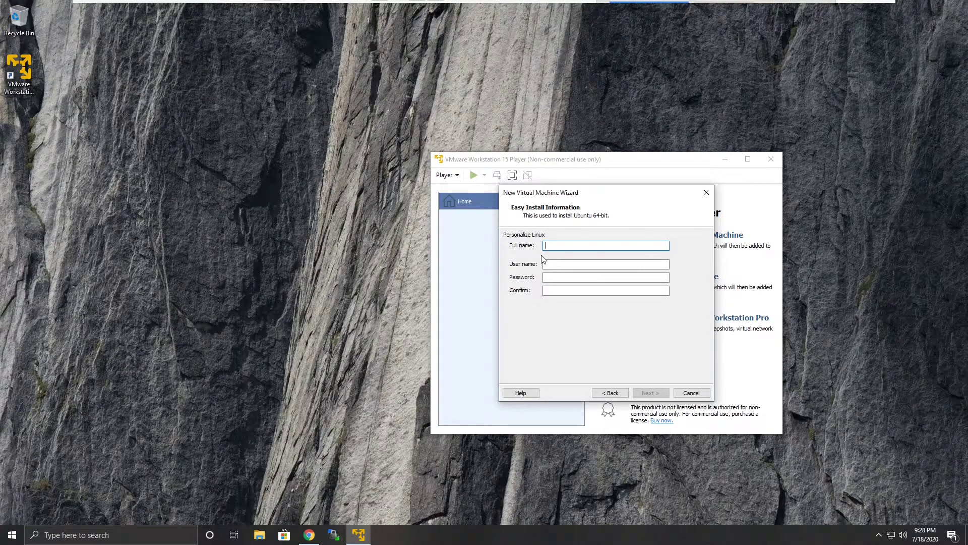
- Enter the full name for the Easy Install Linux account
text(codeomelet)
key(Tab)
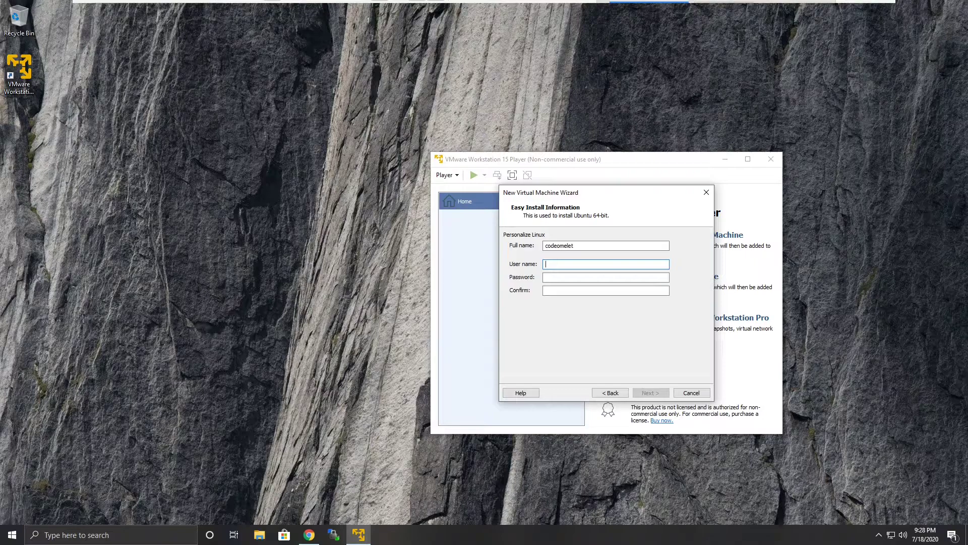
- Enter the Linux account user name in the Easy Install information
text(codeomelet)
key(Tab)
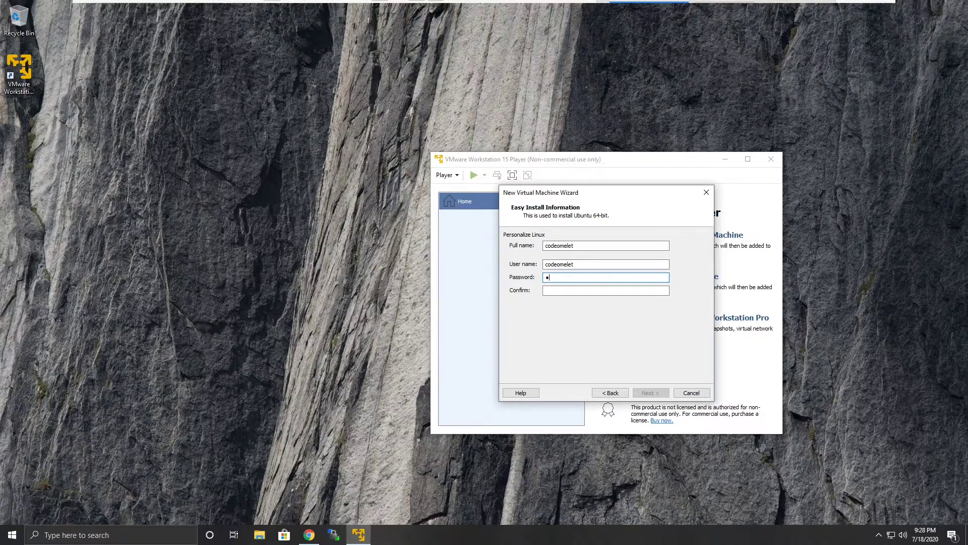
- Set and confirm the account password, then continue the wizard
key(Tab)
text(1234)
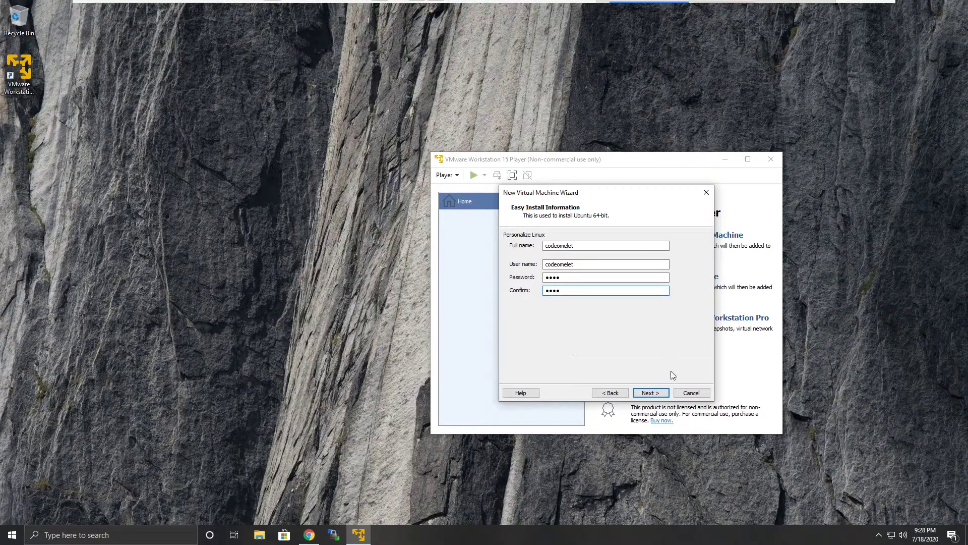
click(650, 393)
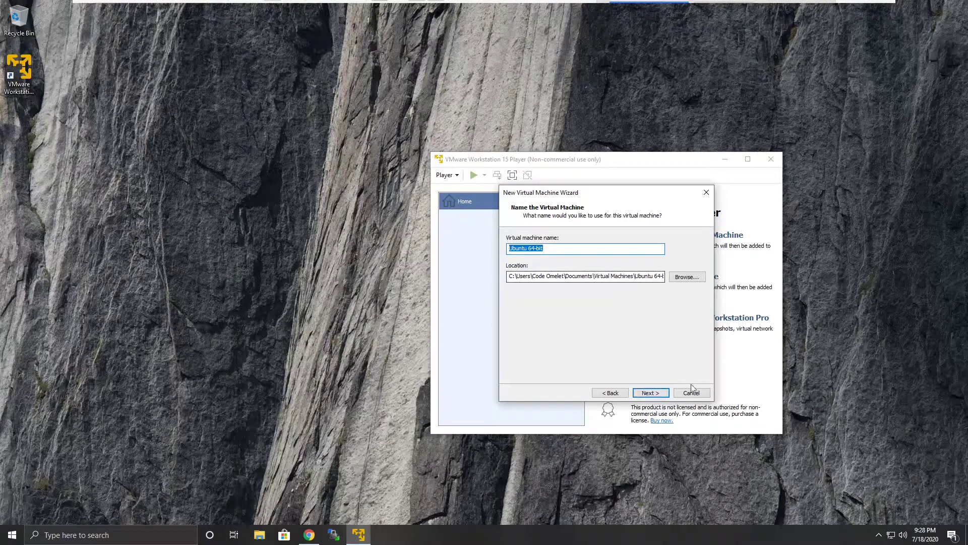
- Keep the default virtual machine name and set the maximum disk size to 100 GB
click(650, 393)
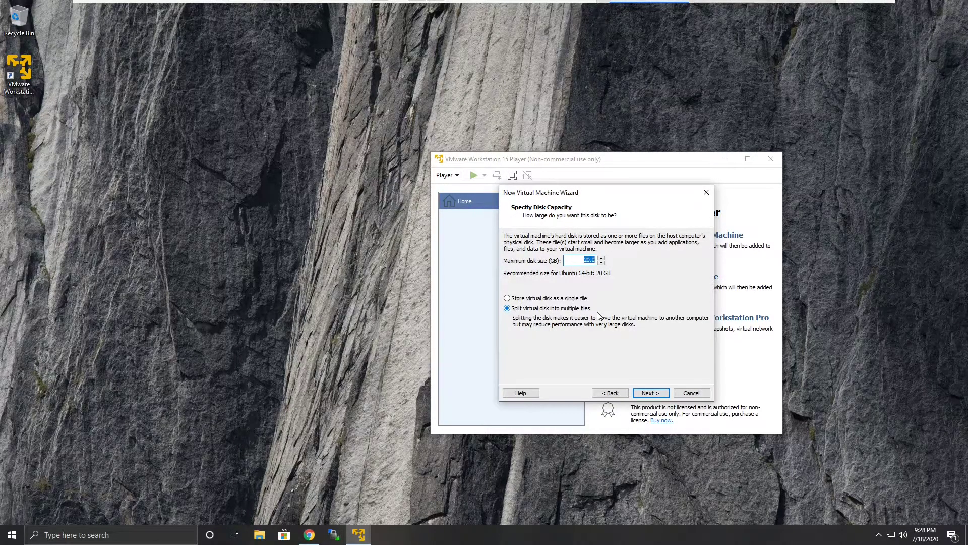
click(588, 262)
key(BackSpace)
text(10)
click(658, 395)
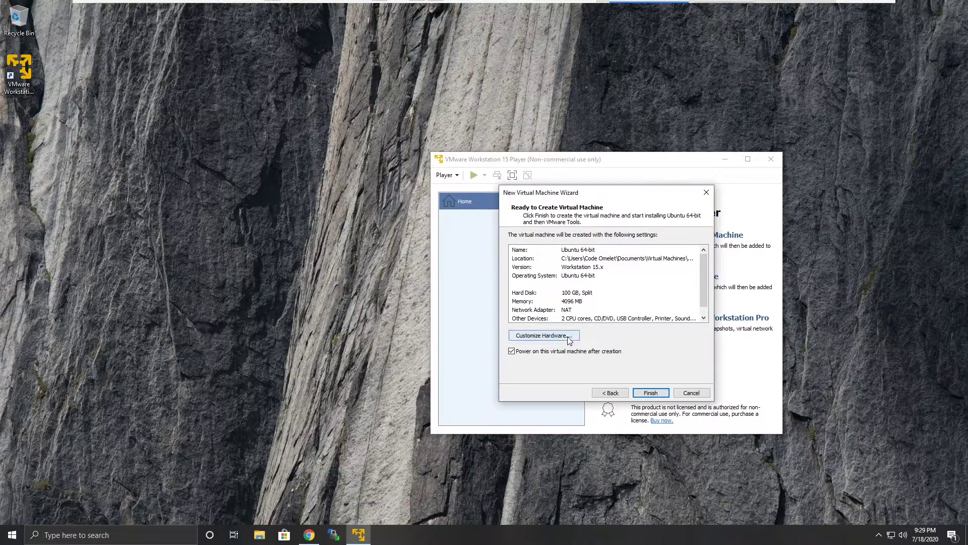
- Customize the hardware with 8 GB of memory and 4 processor cores
click(568, 340)
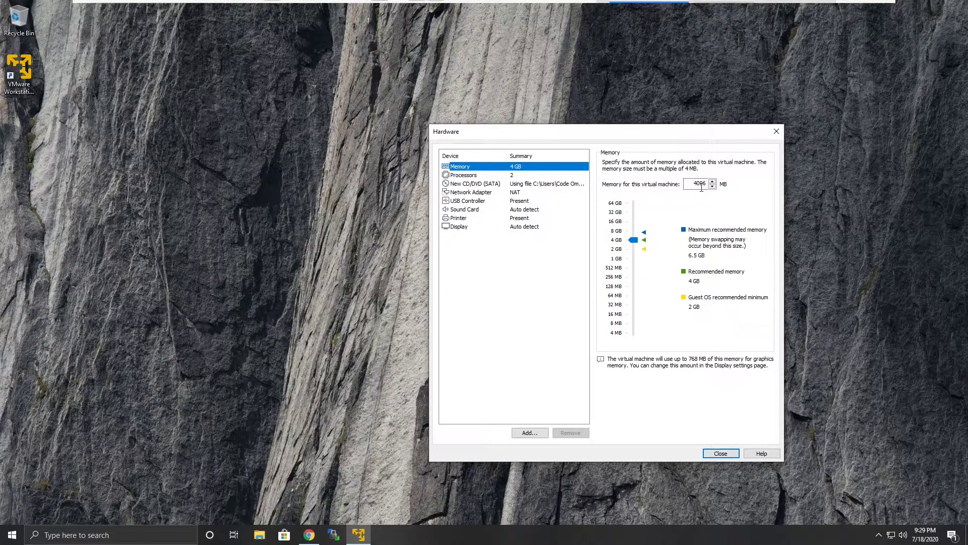
click(620, 233)
click(468, 175)
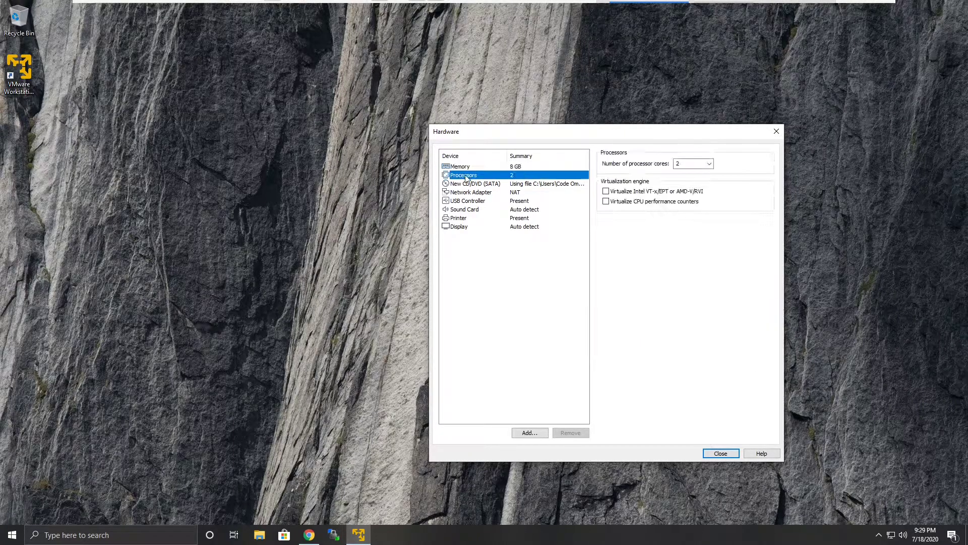
click(709, 163)
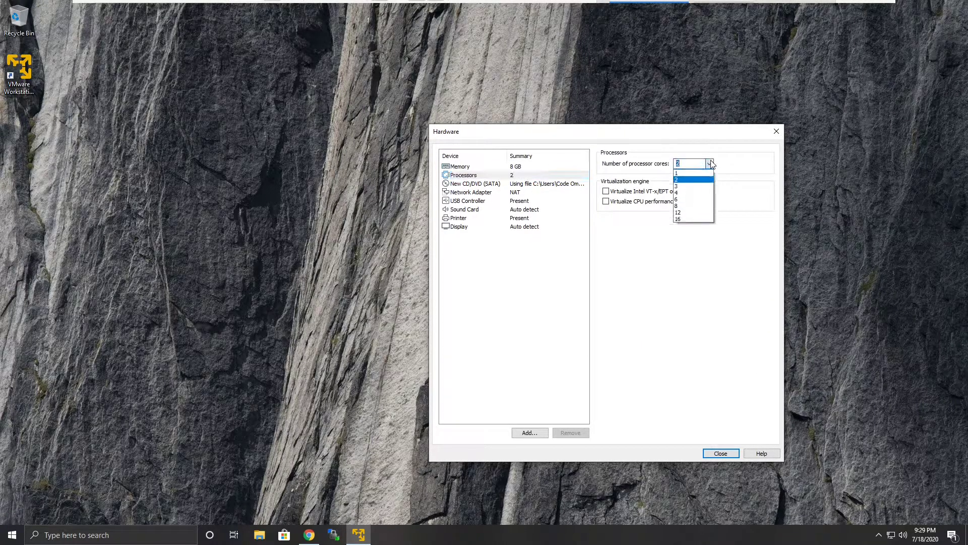
click(691, 193)
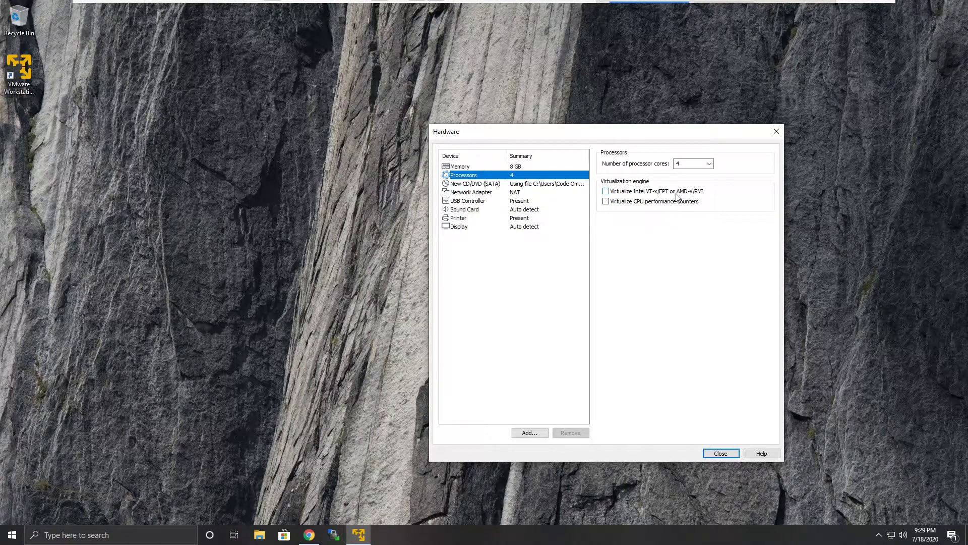
- Toggle the Intel VT-x/EPT or AMD-V/RVI virtualization option on and off
click(606, 191)
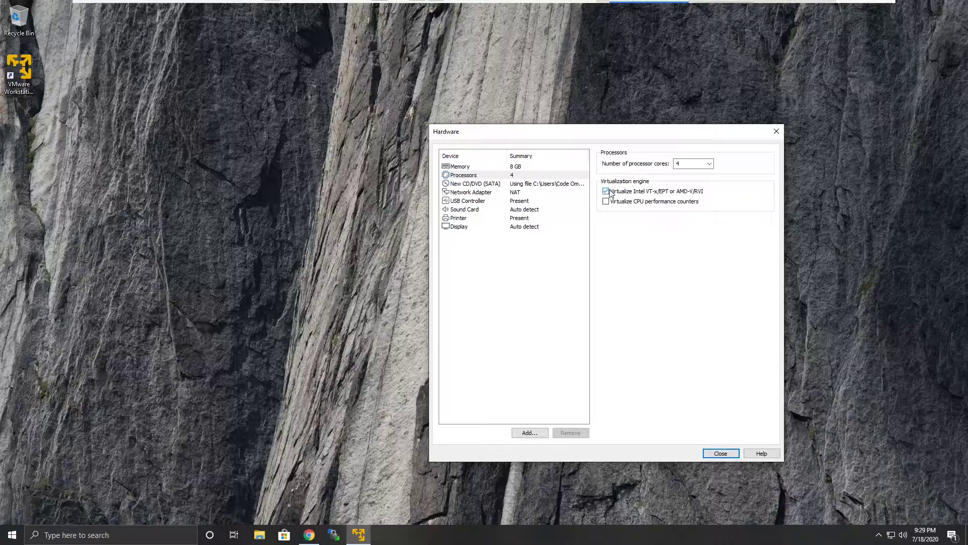
click(610, 192)
click(497, 176)
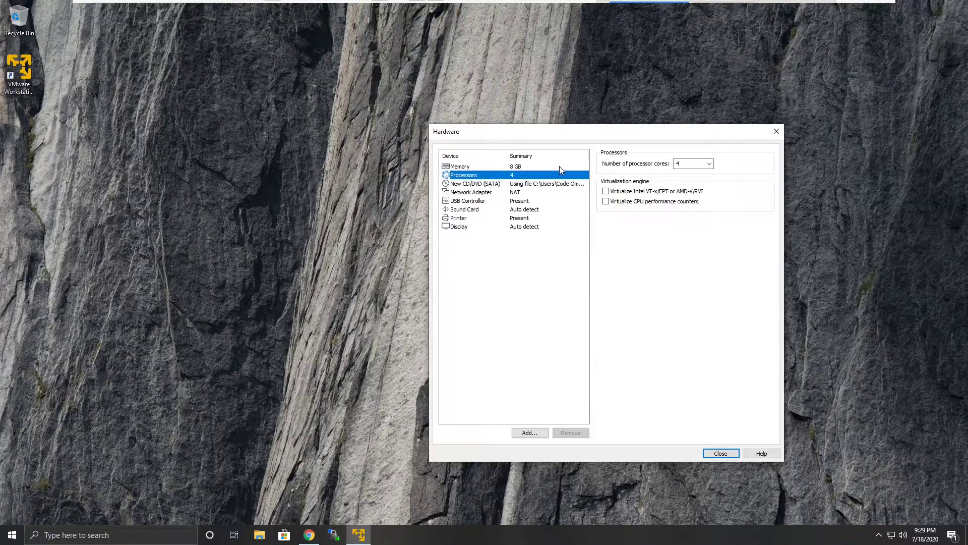
- Set the processor cores back to 2 and close the hardware settings
click(704, 165)
click(709, 163)
click(690, 181)
click(515, 168)
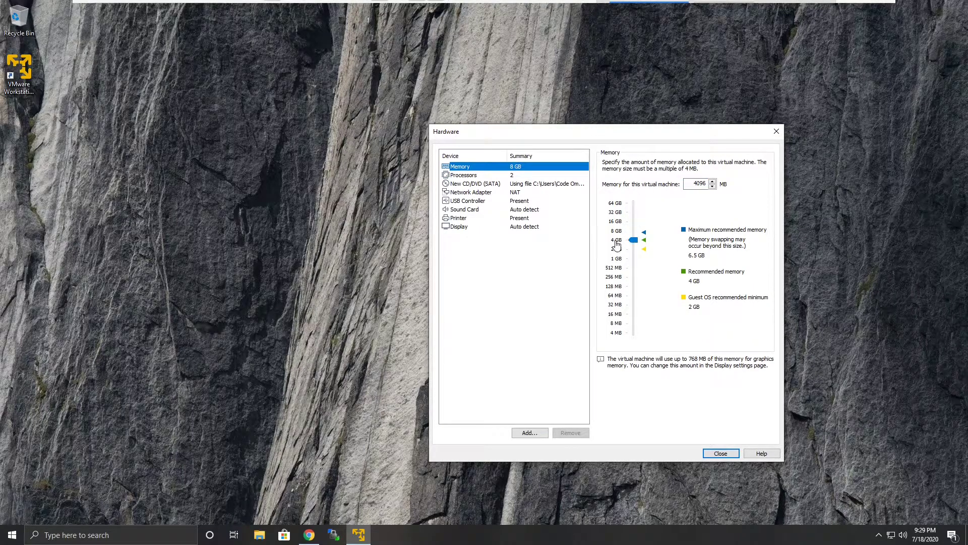
click(721, 453)
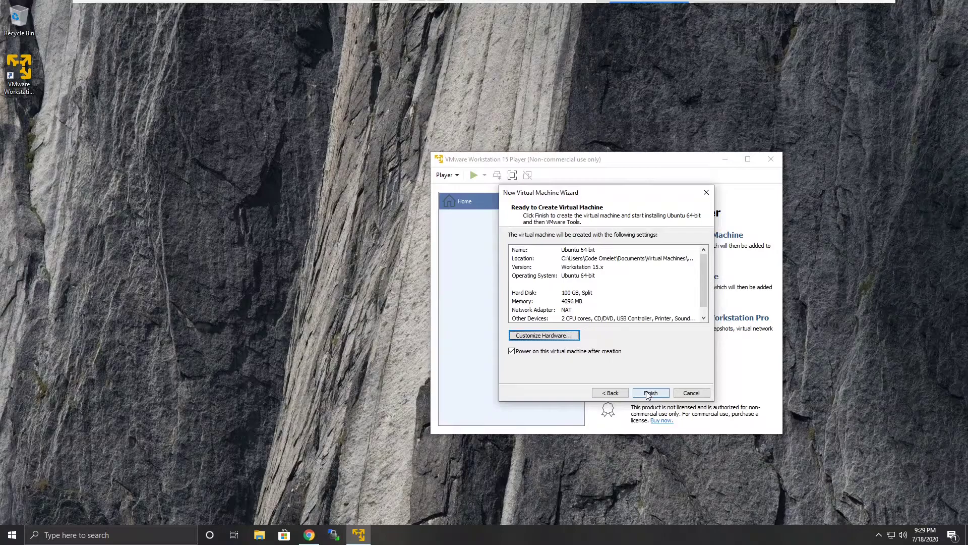
- Review the memory and network adapter hardware settings, then close the hardware dialog
scroll(705, 271, down, 1)
click(545, 336)
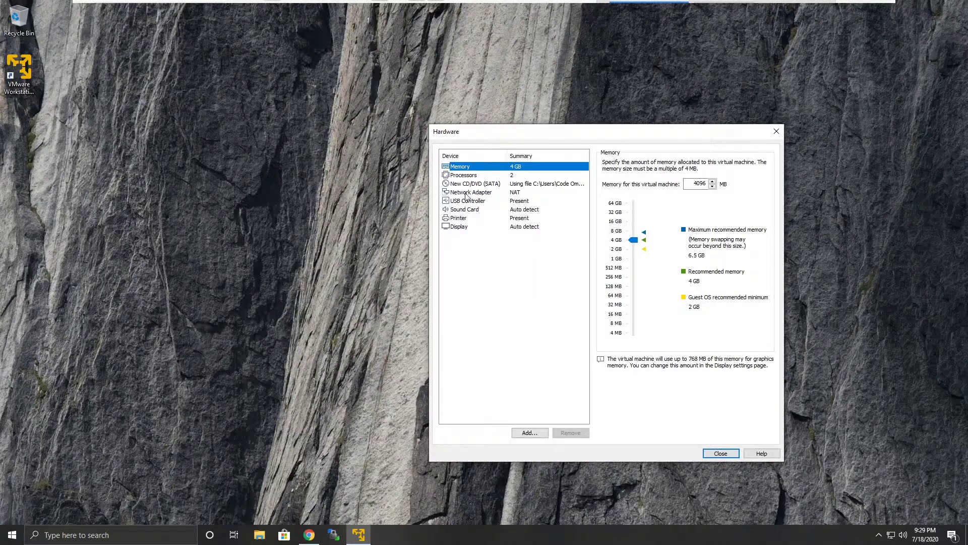
click(467, 193)
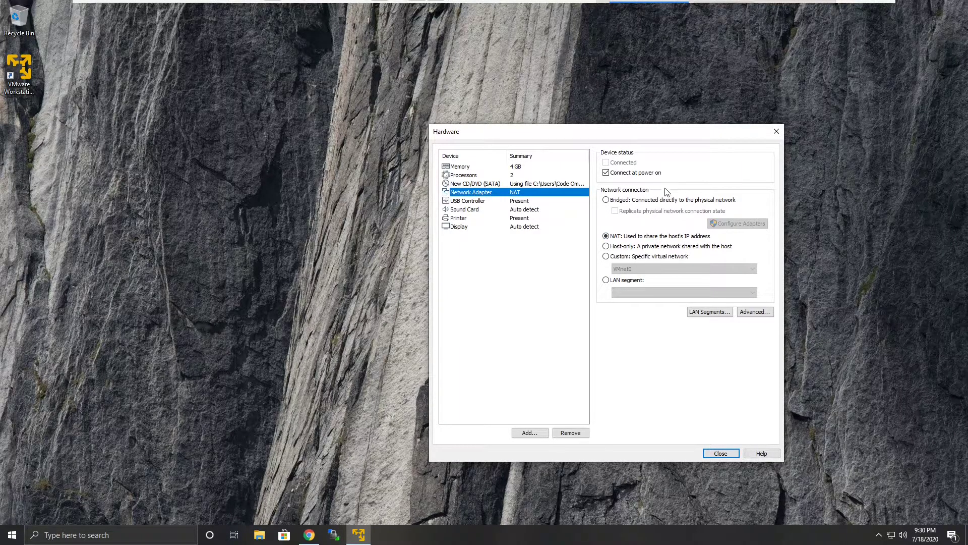
click(722, 455)
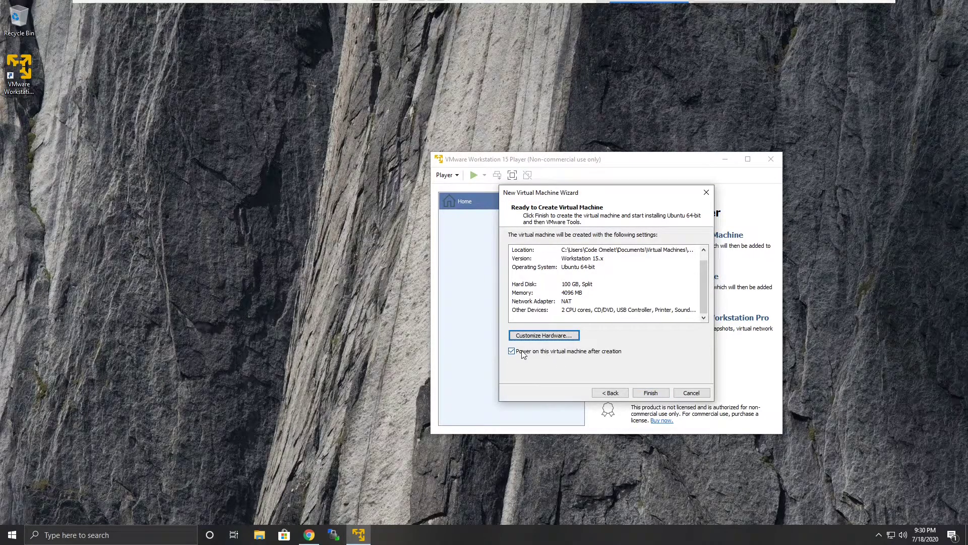
- Finish the wizard to create and power on the virtual machine, dismissing the printing notice
click(655, 394)
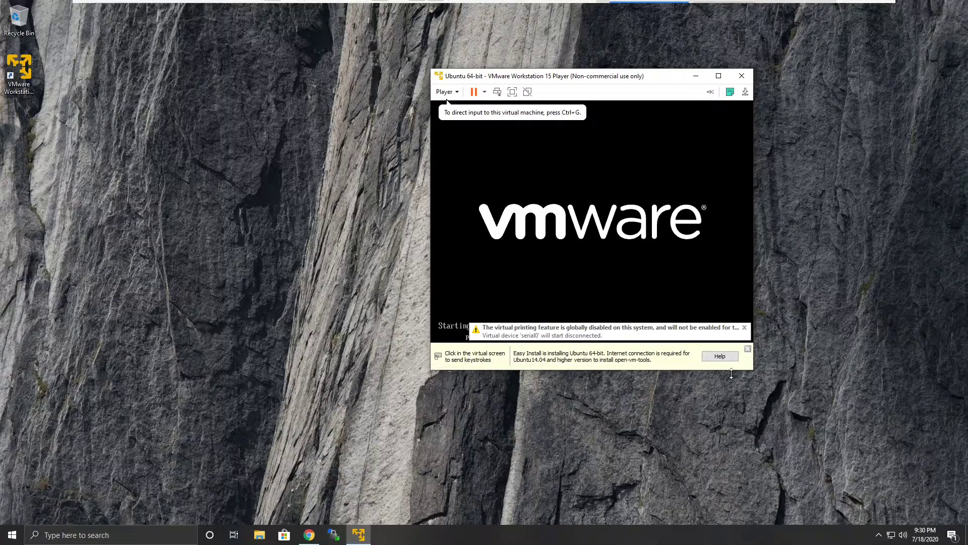
click(745, 328)
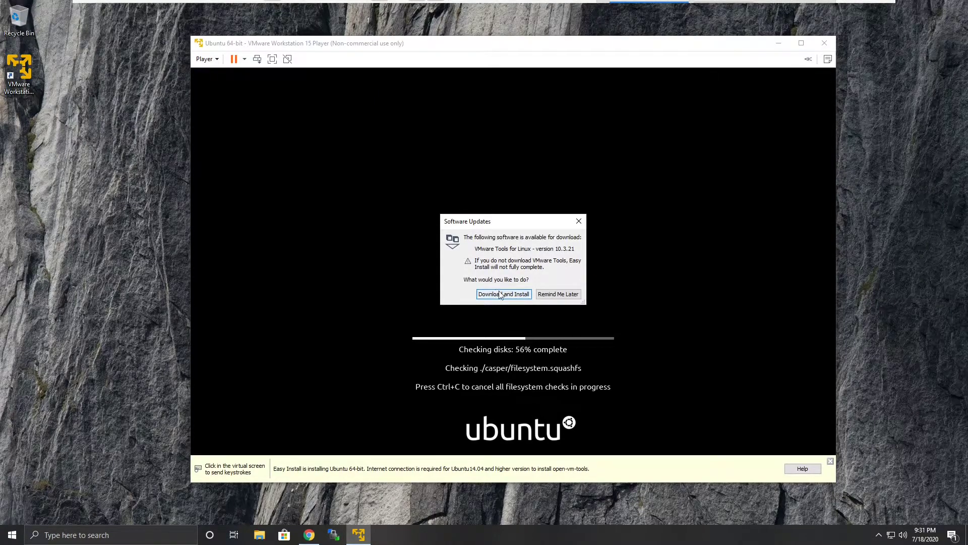
- Download and install VMware Tools for Linux, granting administrator permission
click(503, 295)
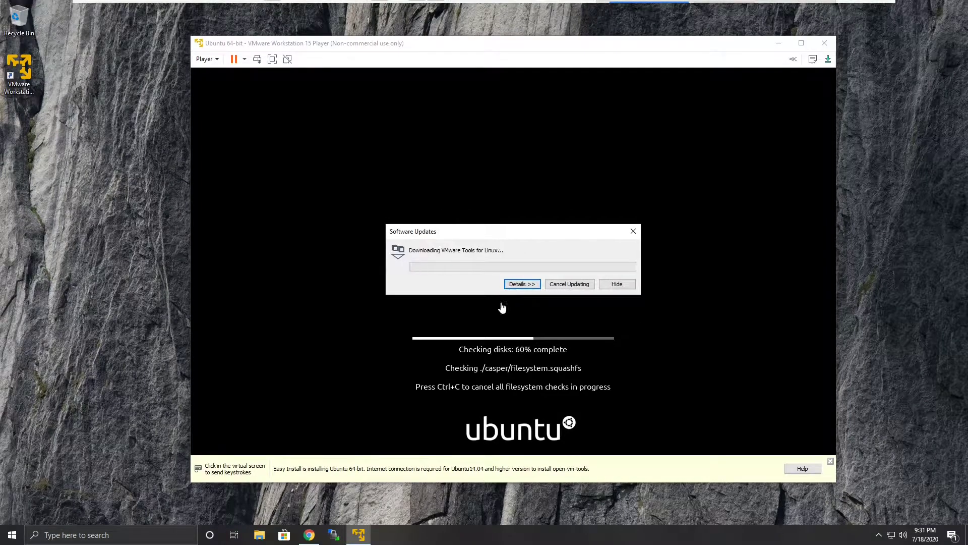
drag(491, 236, 130, 144)
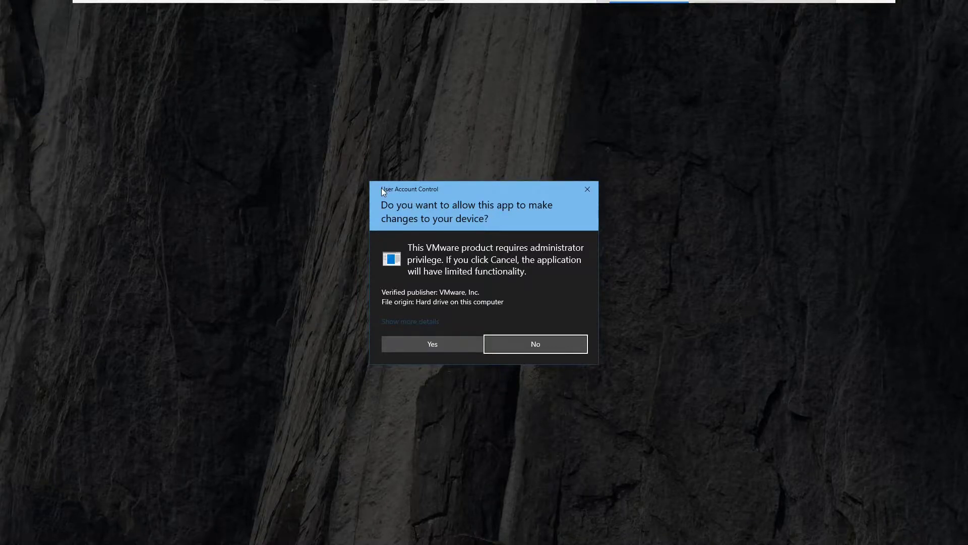
click(434, 346)
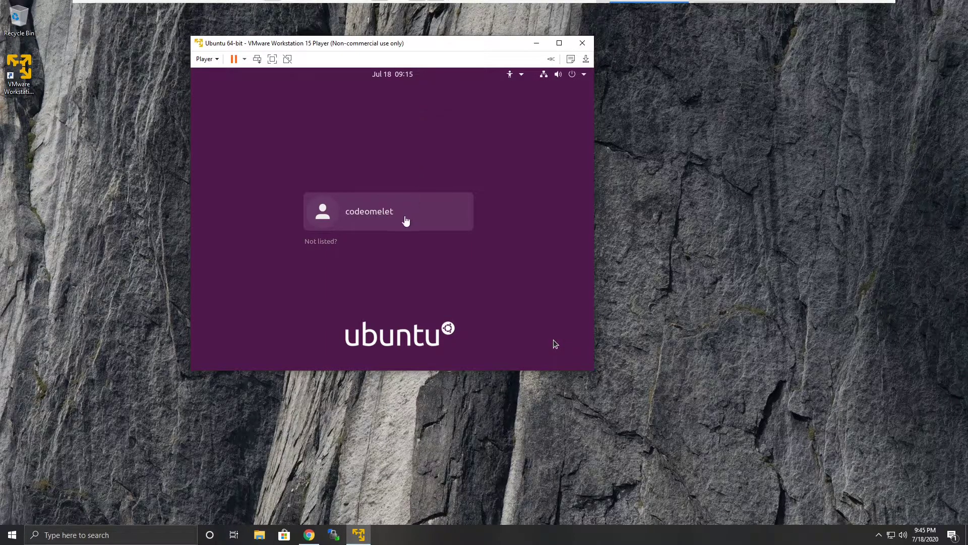
- Log in to the Ubuntu guest as the created user with the account password
click(446, 271)
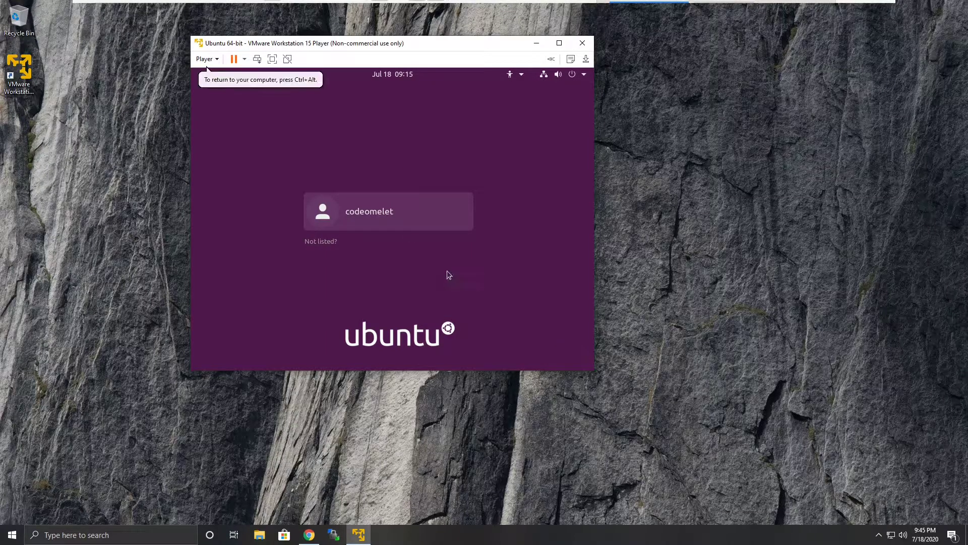
click(400, 221)
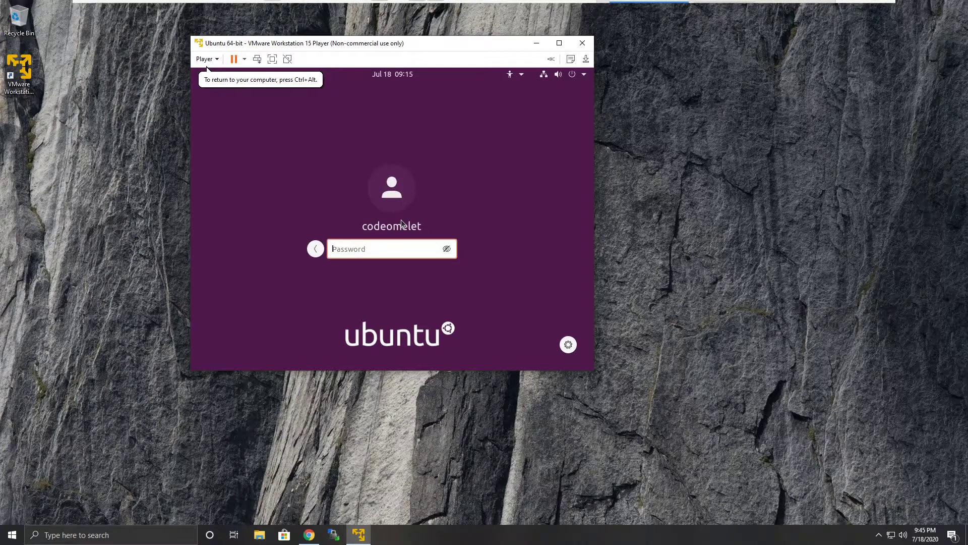
text(******)
key(Return)
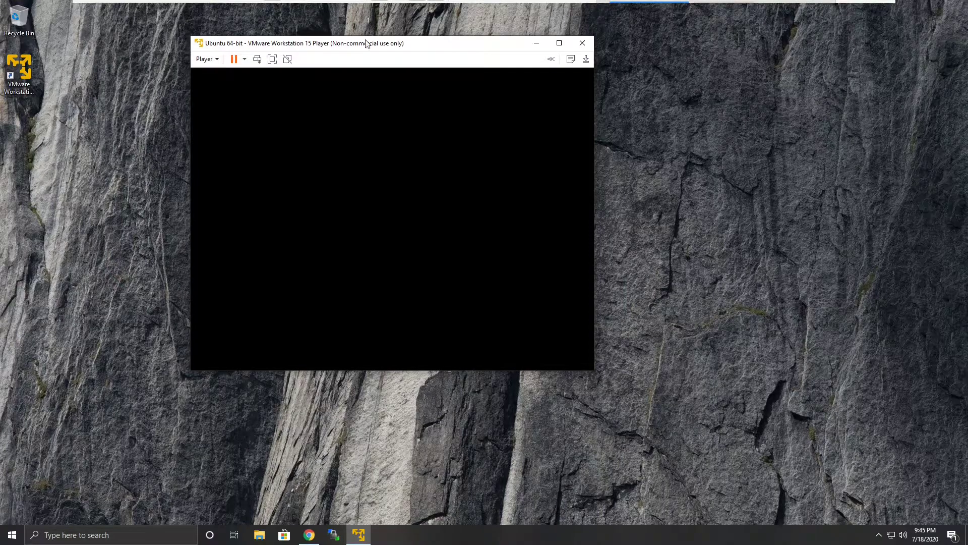
- Maximize the virtual machine window and skip connecting online accounts
drag(374, 46, 455, 116)
double_click(470, 115)
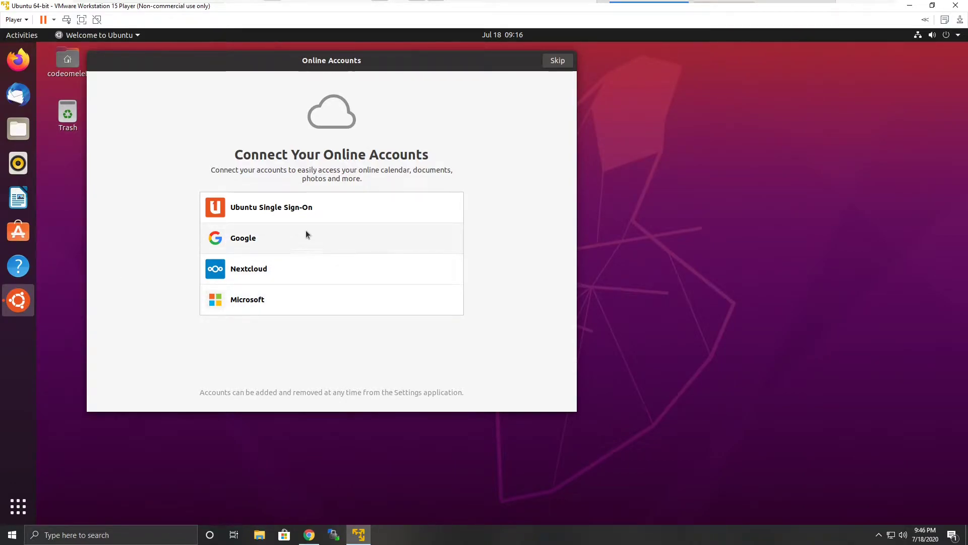
click(557, 60)
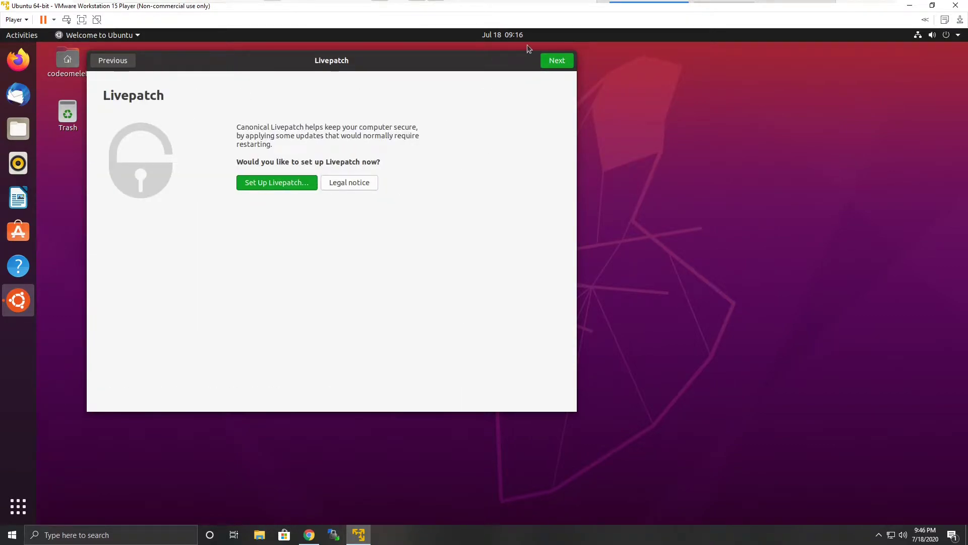
- Pass Livepatch, choose not to send system info to Canonical, and finish the welcome setup
click(555, 61)
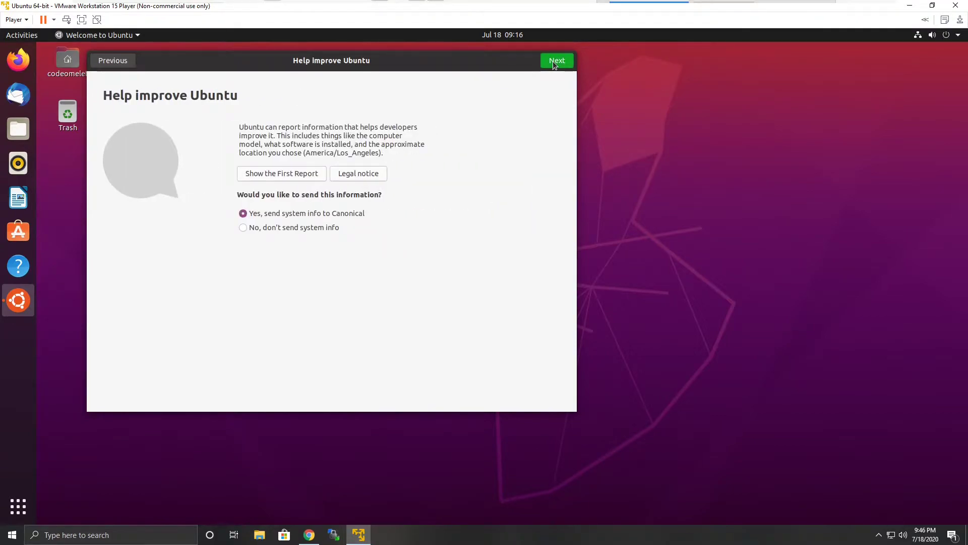
click(273, 226)
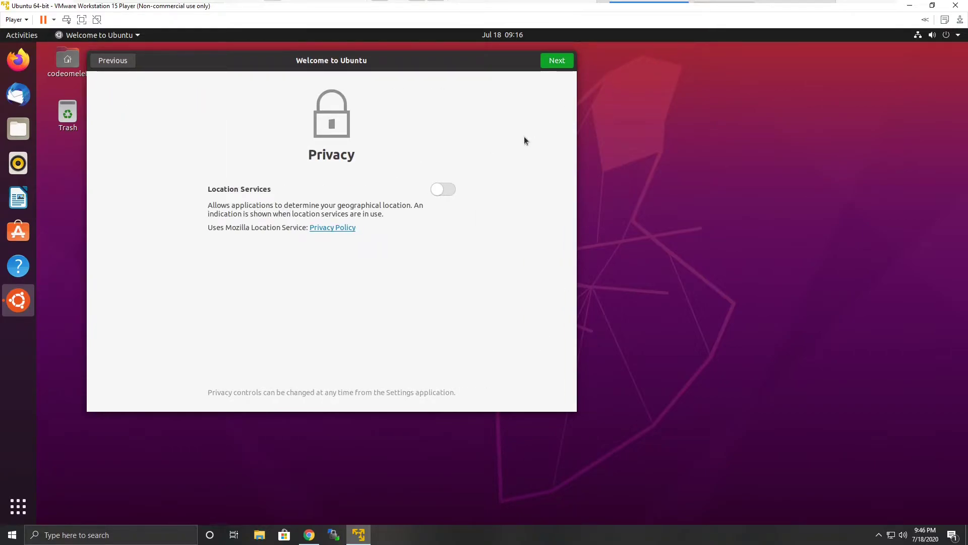
click(549, 63)
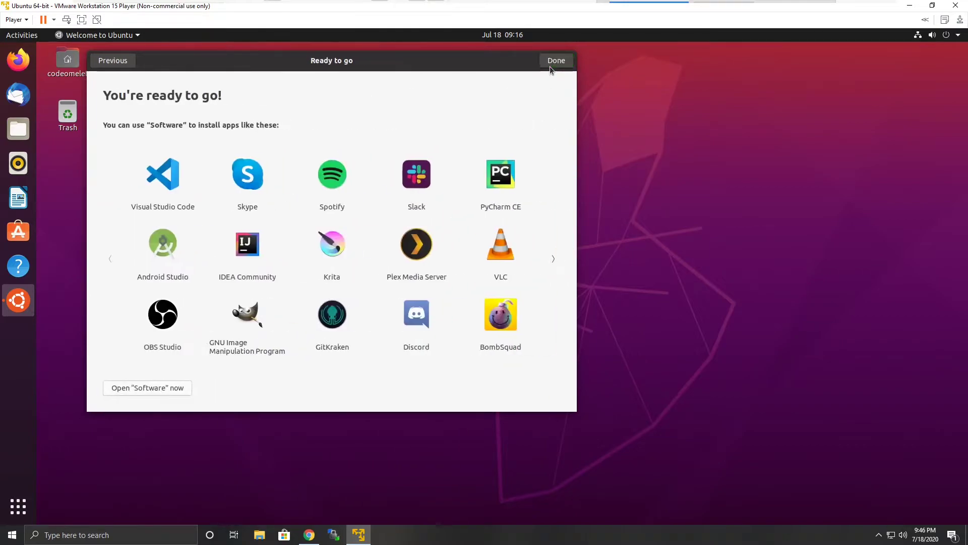
click(553, 65)
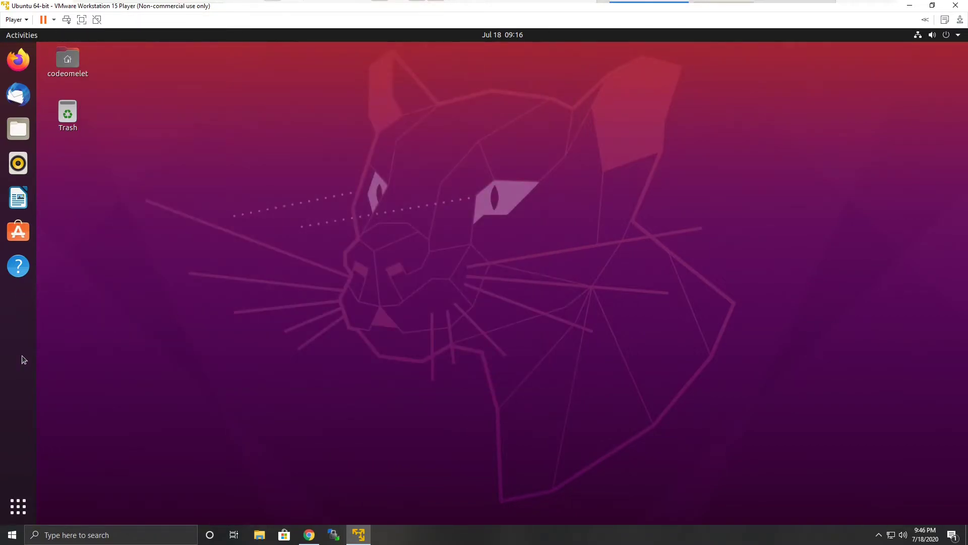
- Search the applications for ter and open Terminal
click(18, 505)
text(ter)
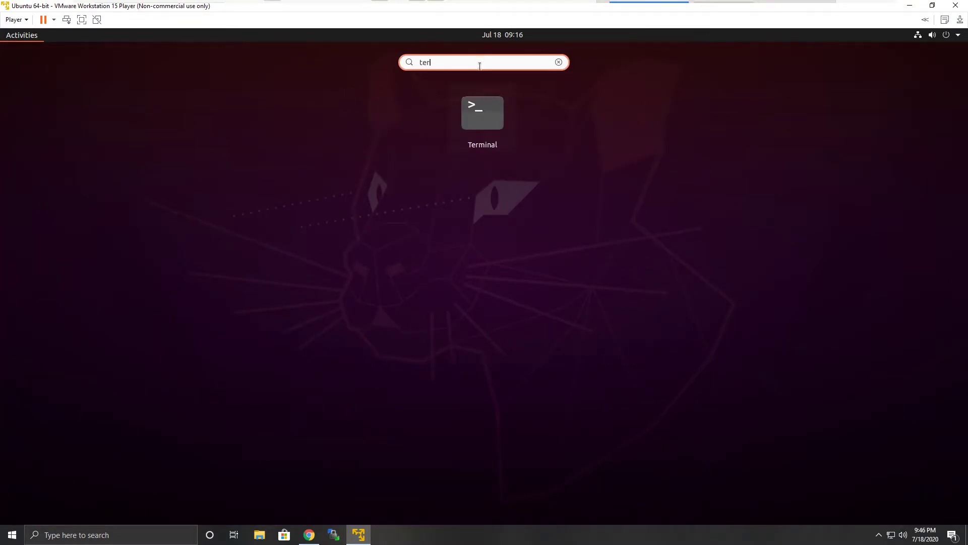
click(489, 117)
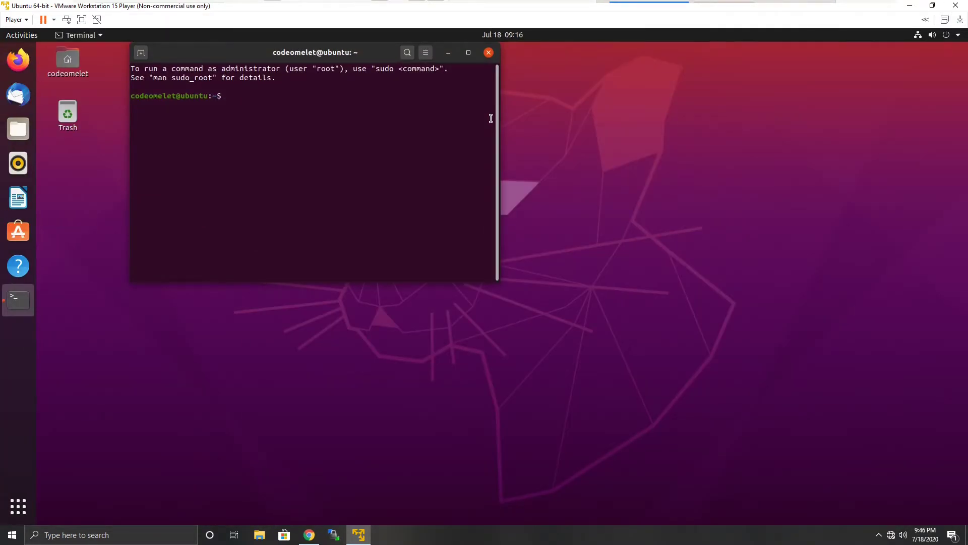
- Try to run sudo-apt-get update in the terminal
drag(309, 55, 475, 245)
text(sud)
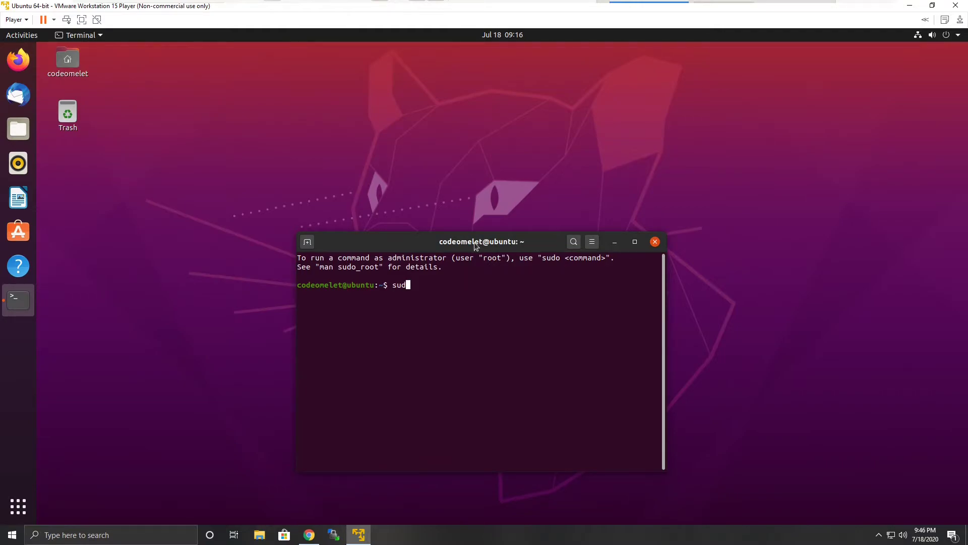
text(o-apt-get update)
key(Return)
- Run sudo apt-get update, entering the account password
text(sudo apt-get update)
key(Return)
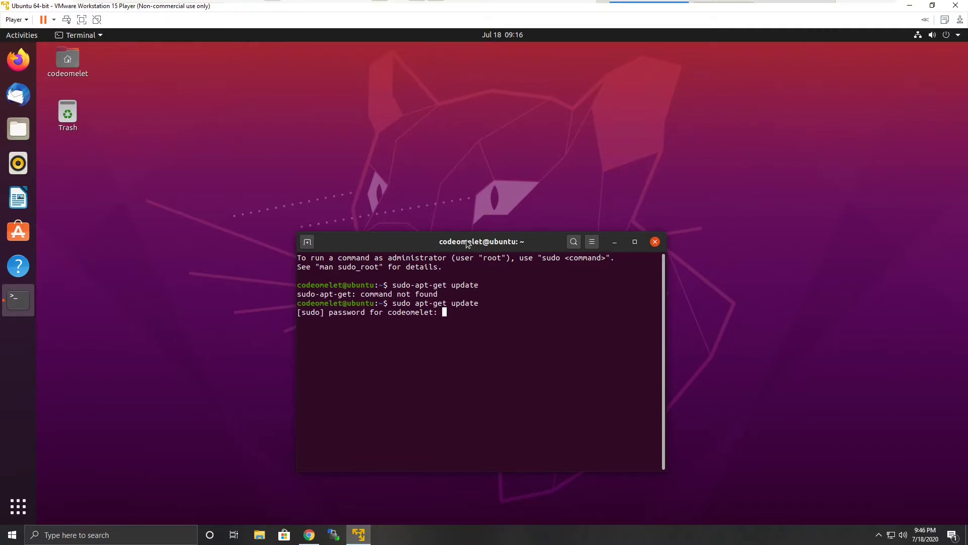
key(Return)
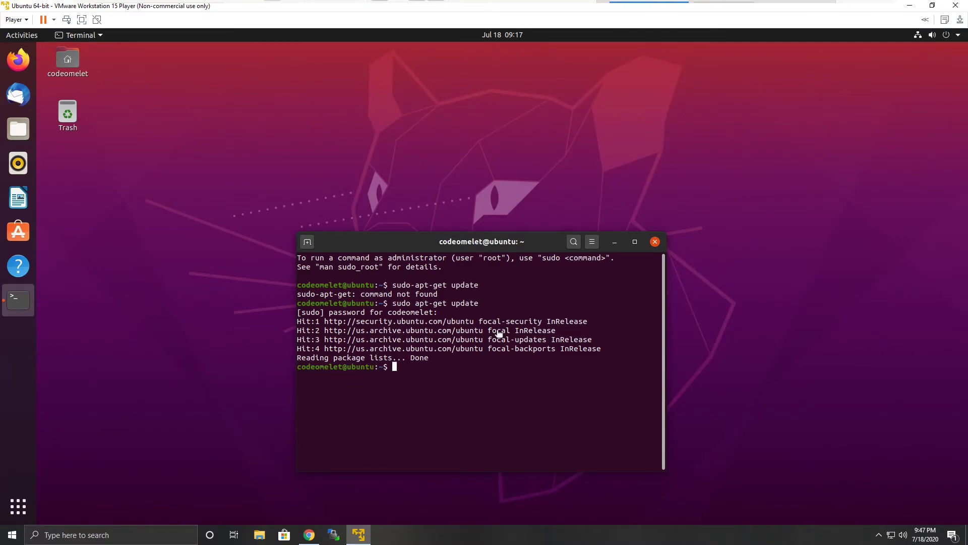
- Close the terminal and enlarge the virtual machine window to fill most of the screen
drag(886, 5, 570, 96)
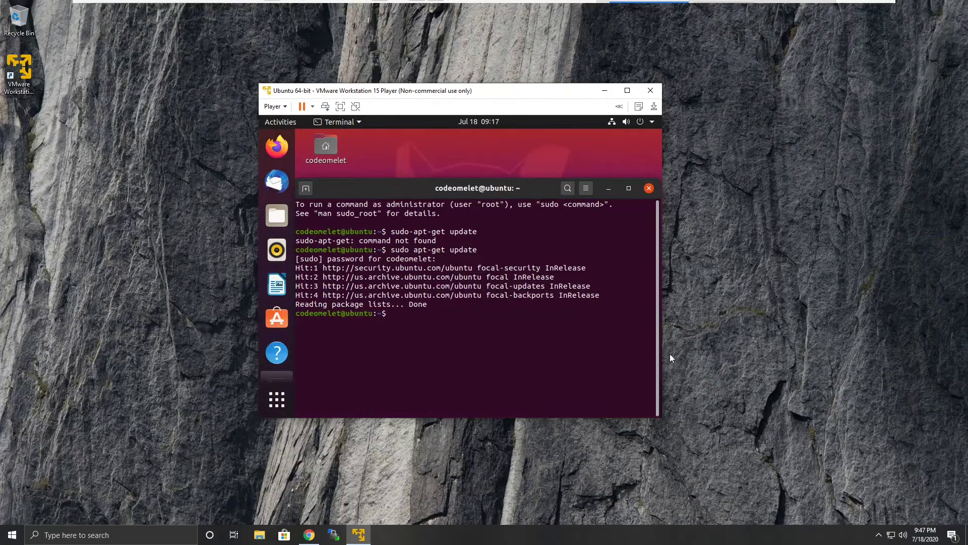
click(649, 189)
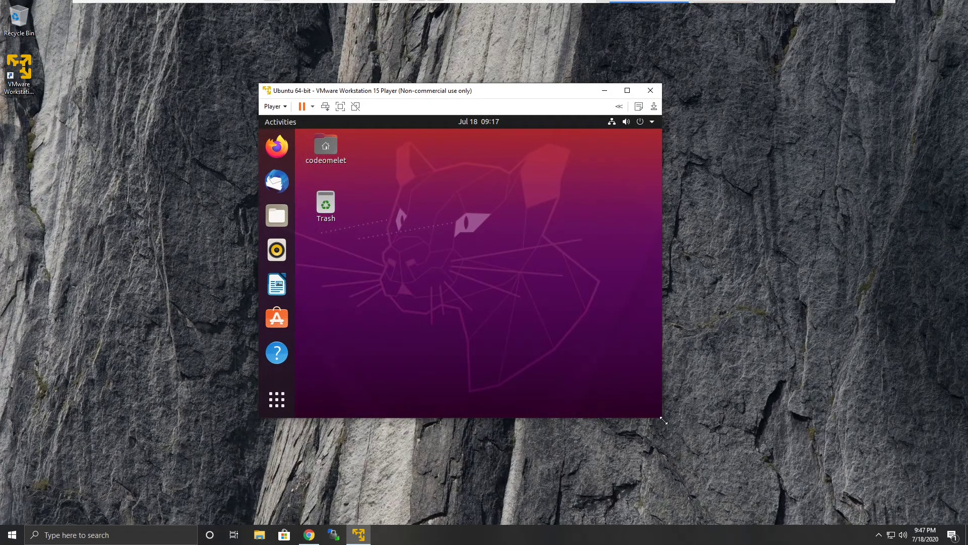
drag(662, 423, 871, 527)
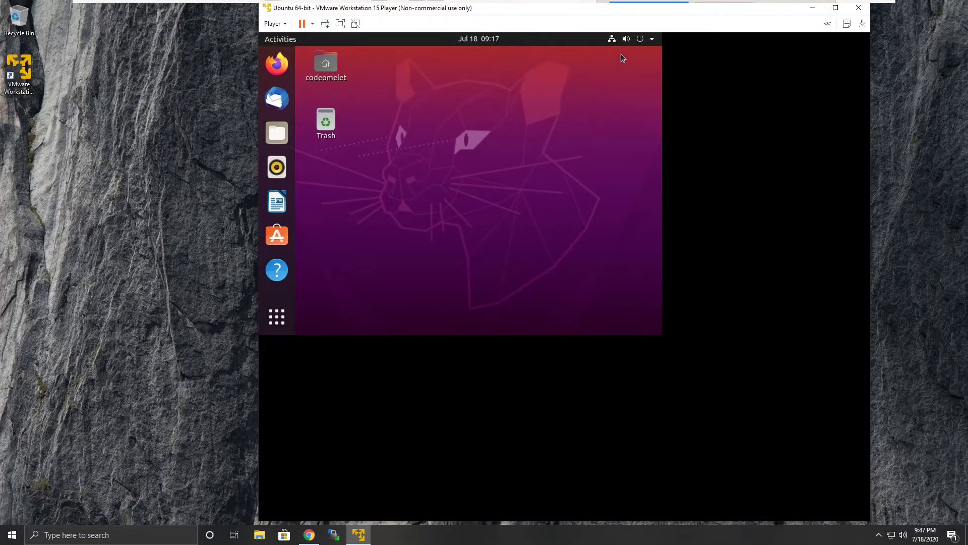